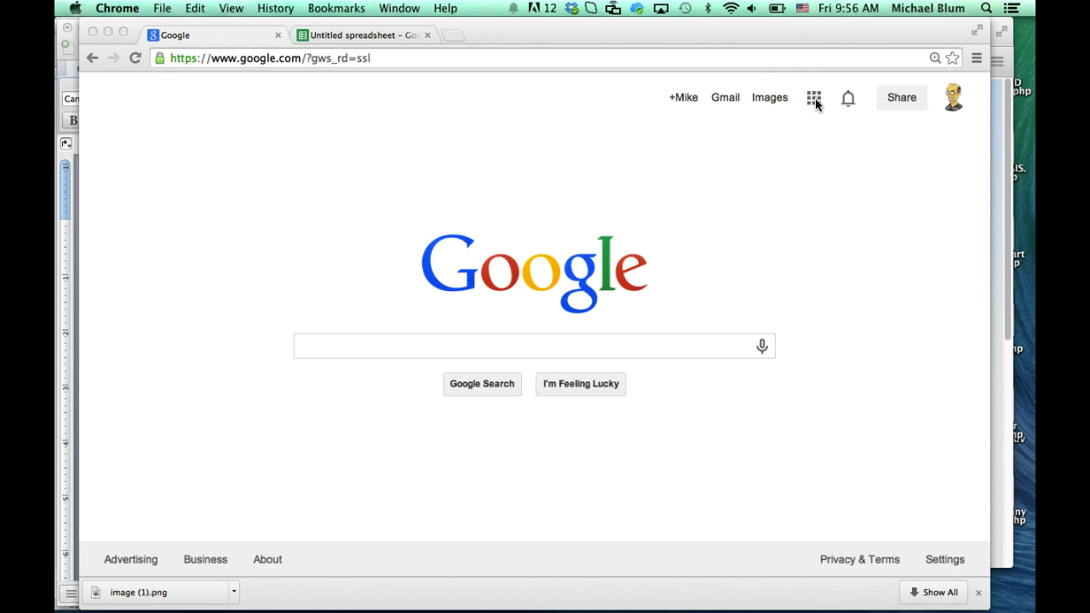
Step: Show the Google apps panel from the top right of the Google home page
click(814, 101)
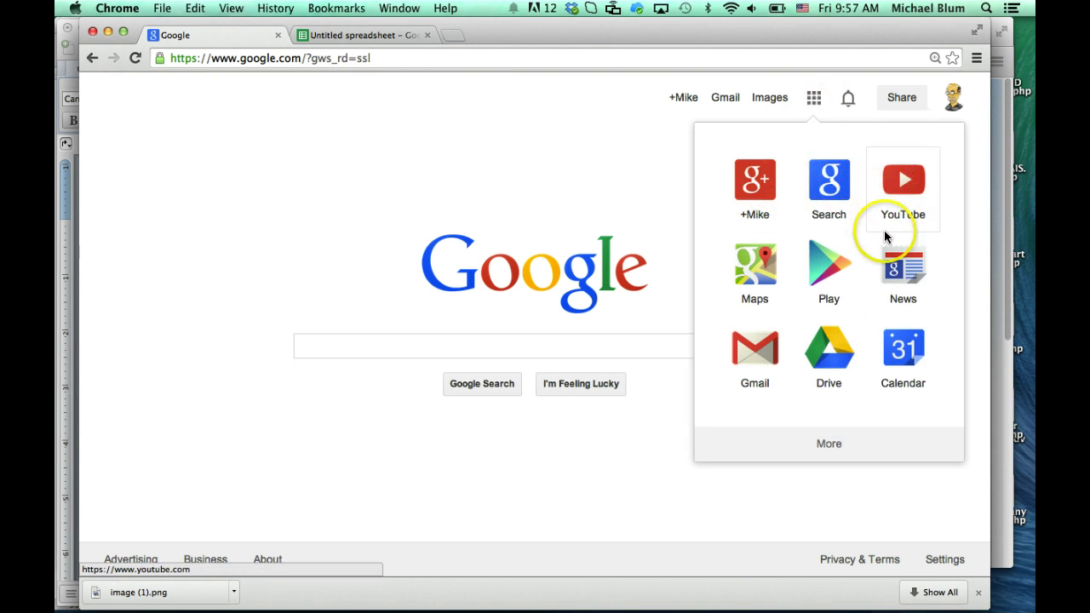
Step: Go to Google Drive's My Drive and open the Untitled spreadsheet of country populations
click(823, 355)
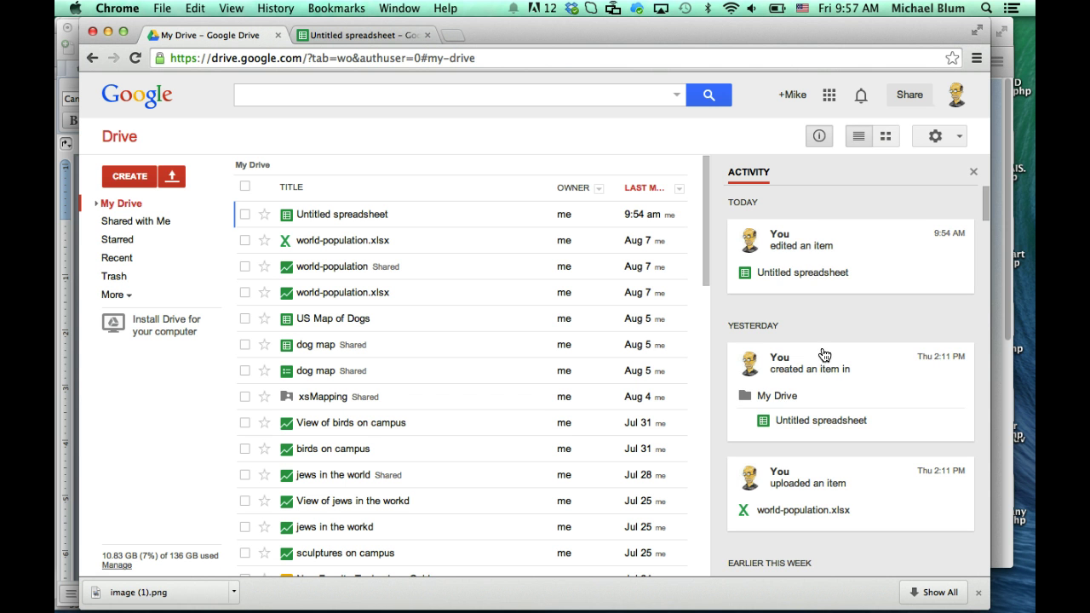
click(129, 175)
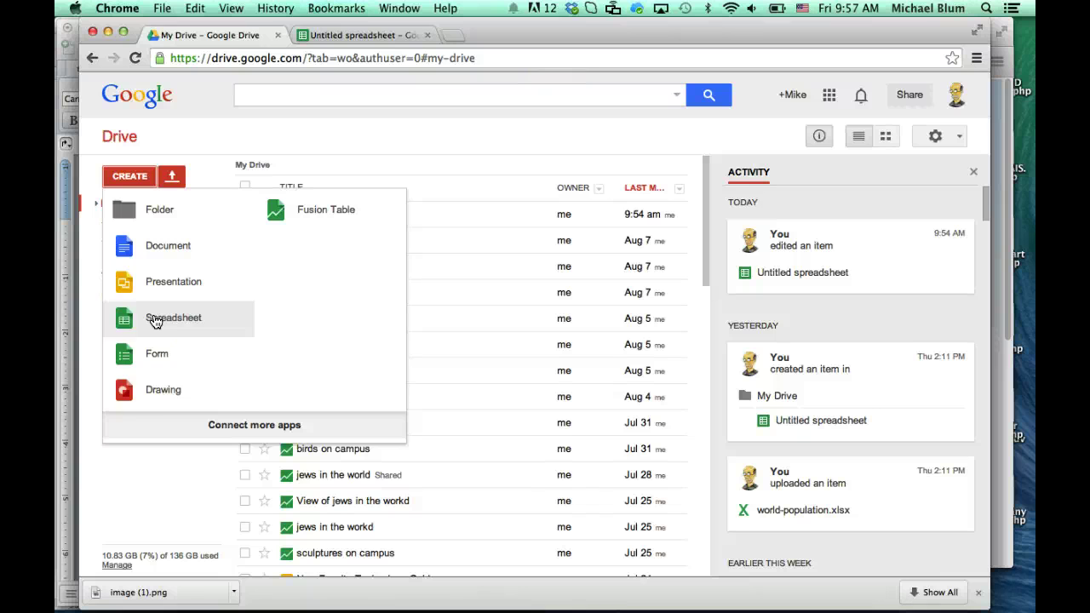
click(161, 467)
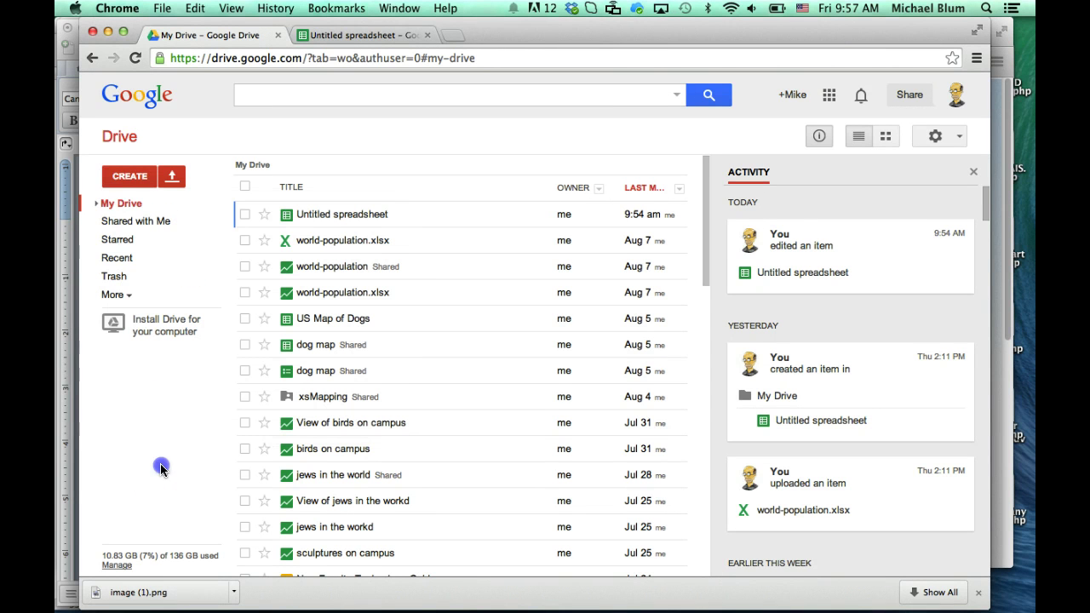
click(316, 219)
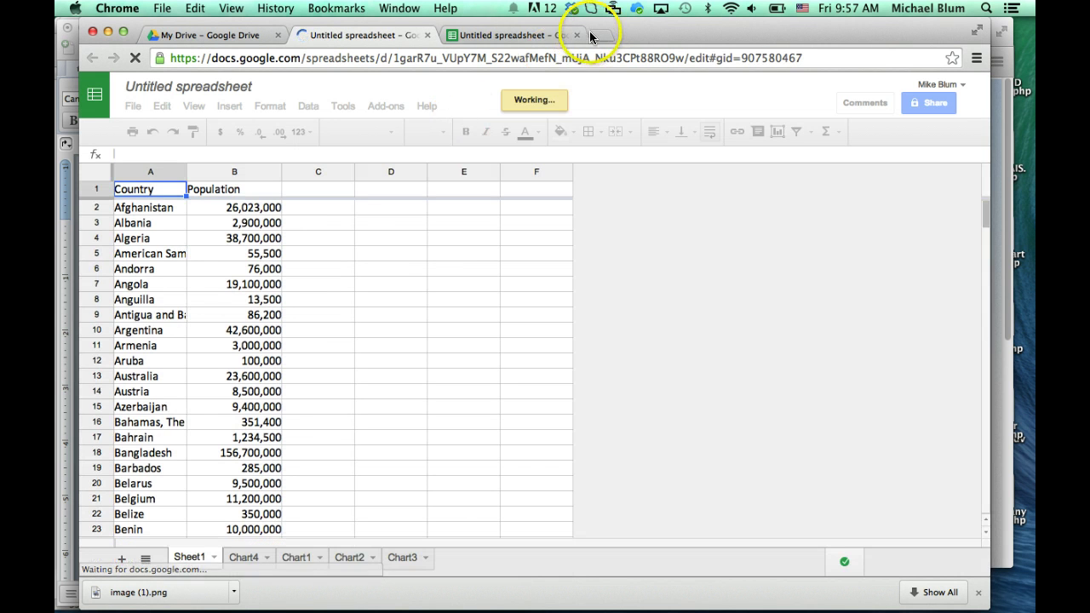
Step: Close the duplicate tab and select rows 2–233, Afghanistan through Zimbabwe
click(576, 35)
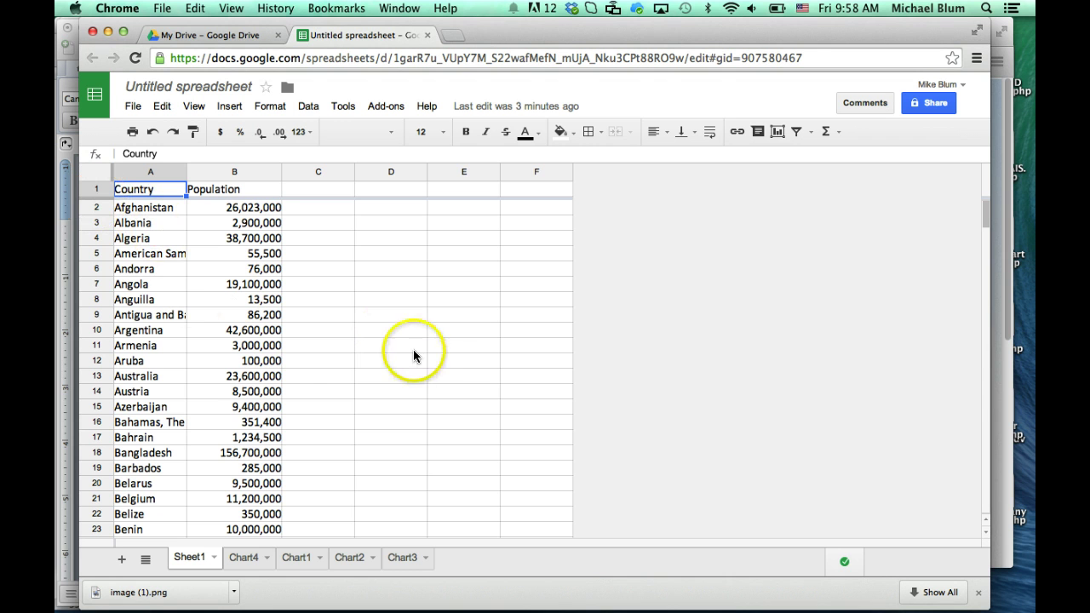
click(96, 209)
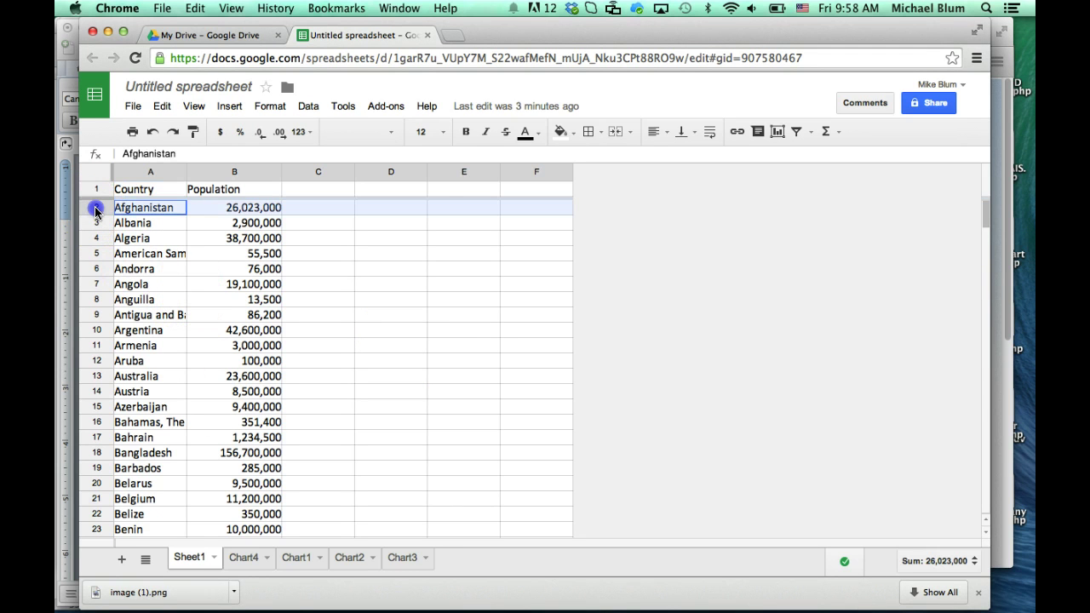
drag(94, 219, 98, 546)
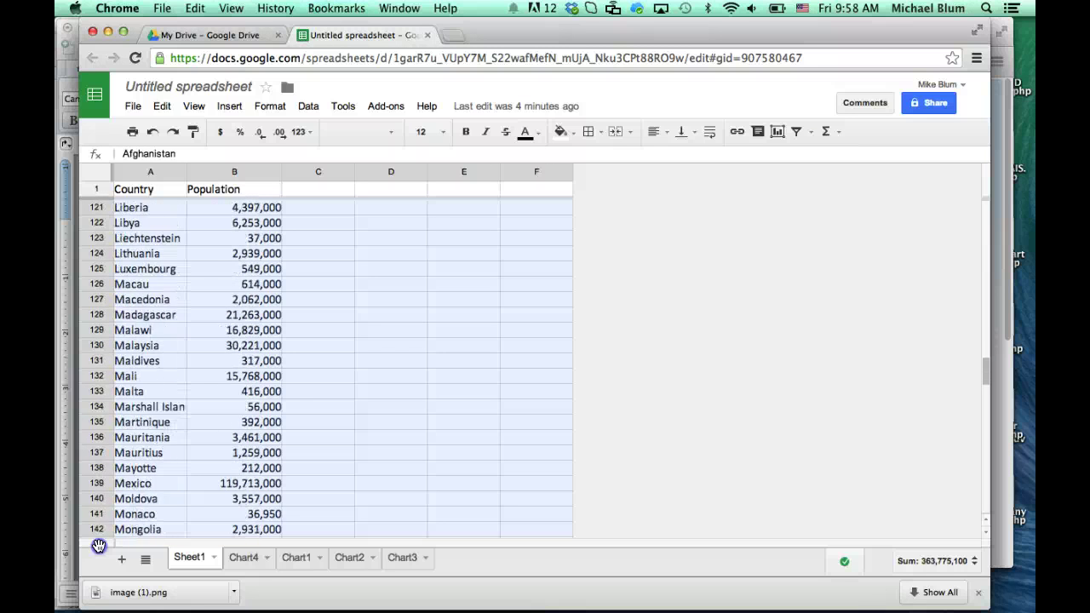
scroll(99, 546, down, 2)
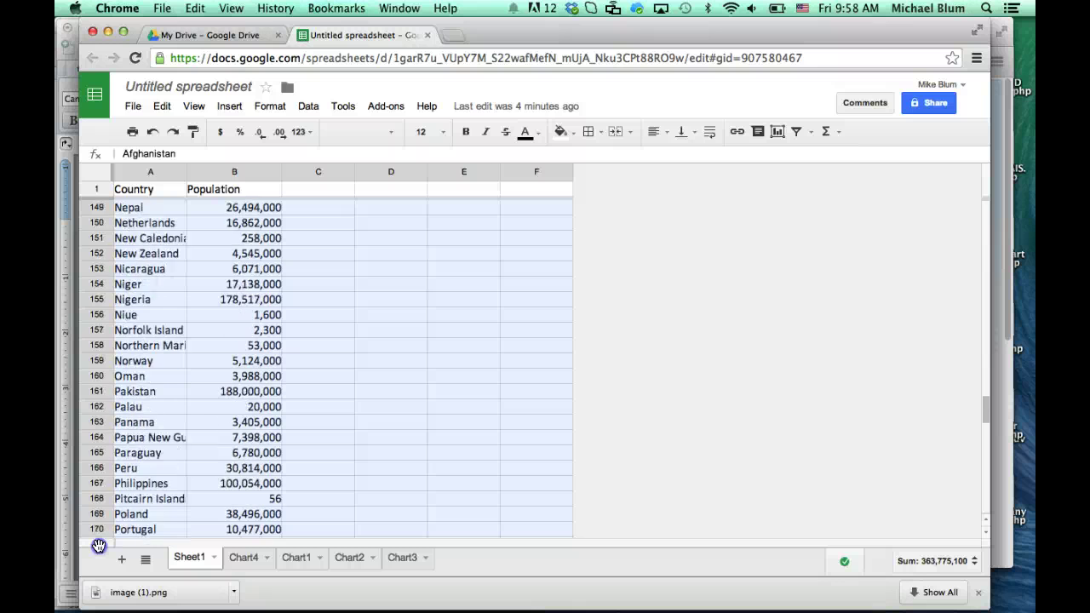
scroll(98, 545, down, 8)
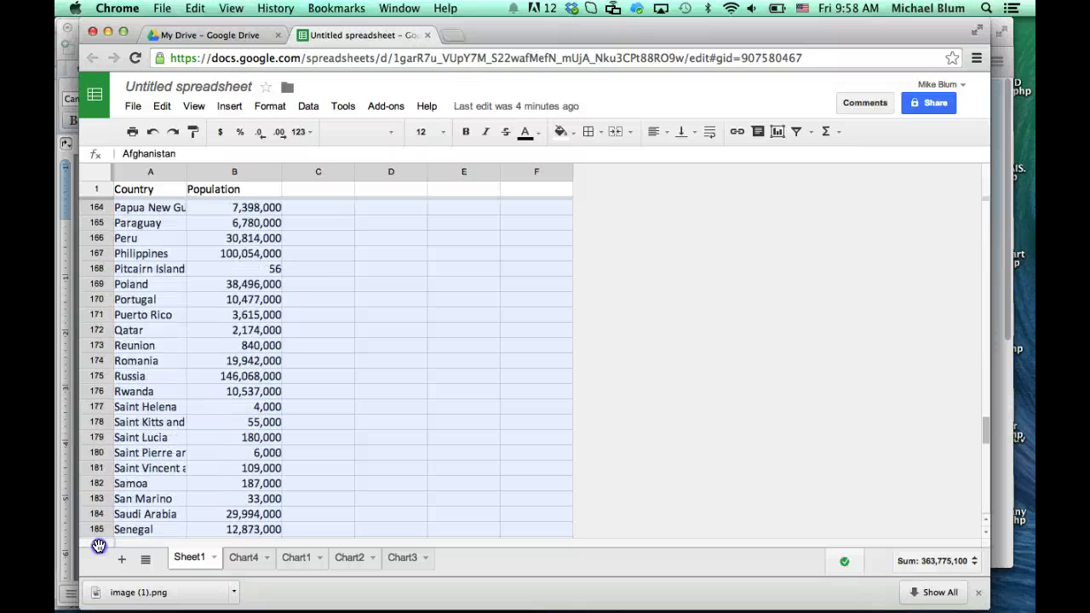
scroll(99, 545, down, 8)
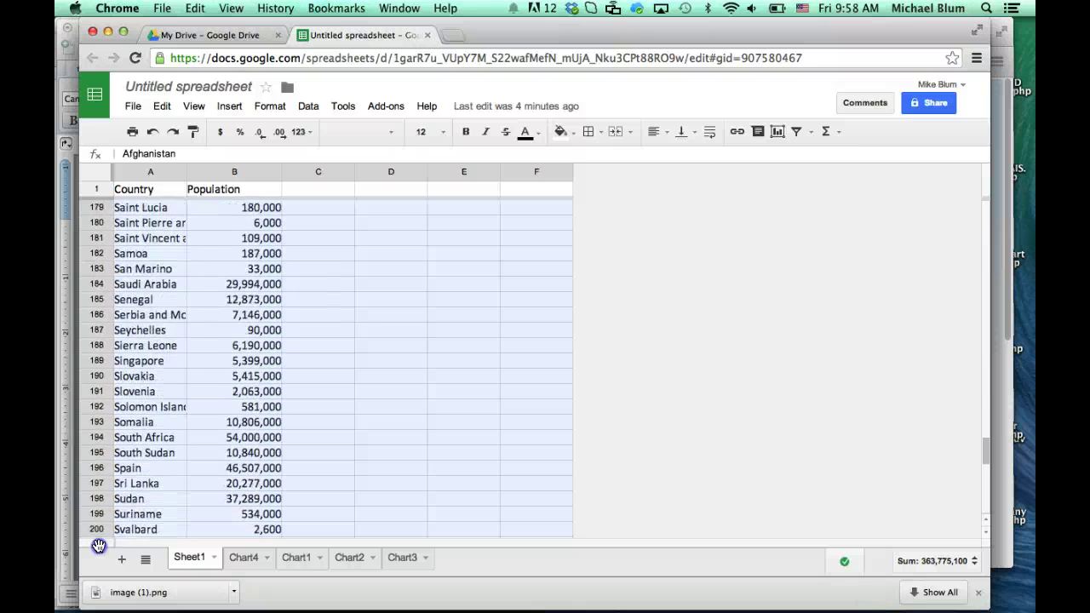
scroll(99, 546, down, 8)
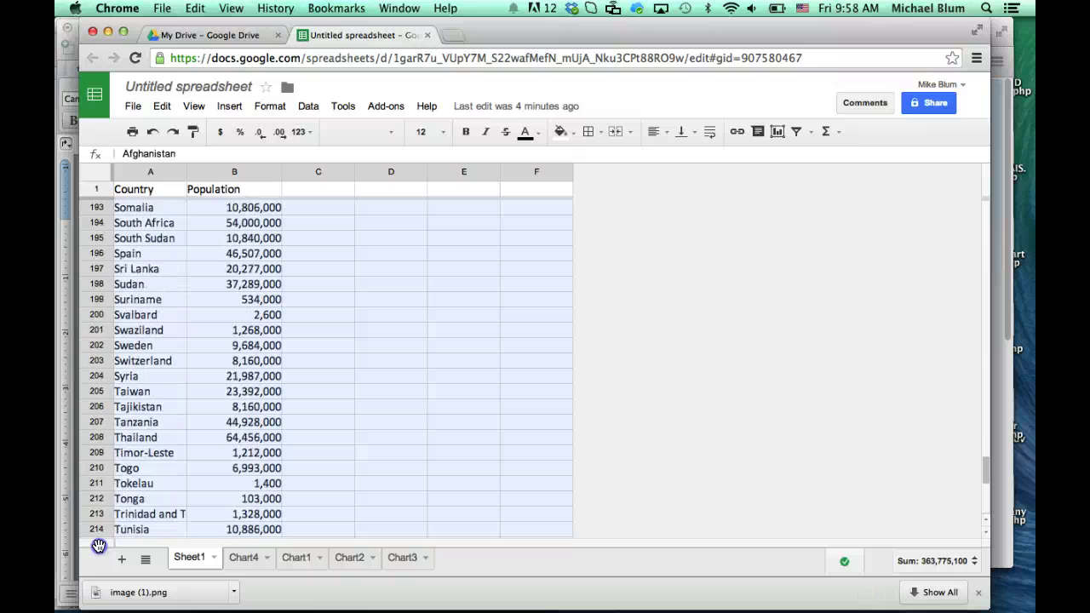
scroll(99, 545, down, 8)
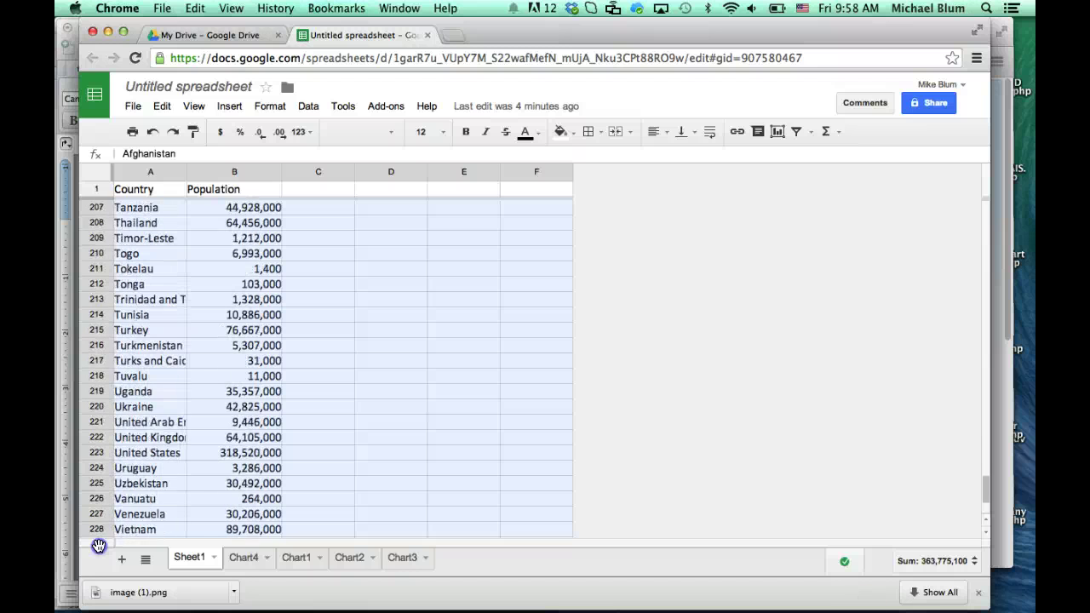
drag(98, 514, 91, 549)
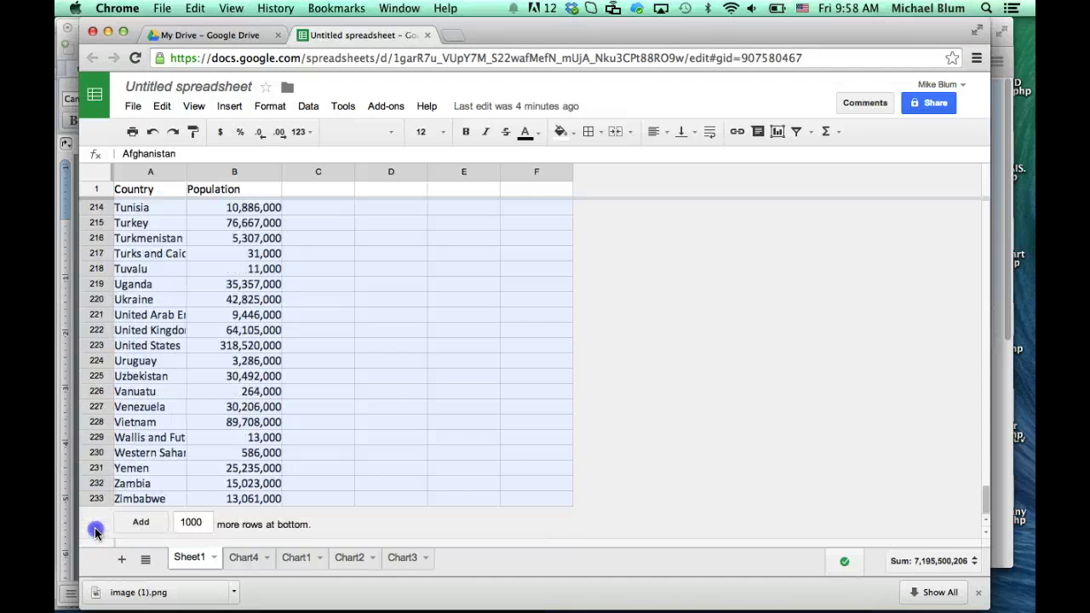
drag(95, 509, 94, 507)
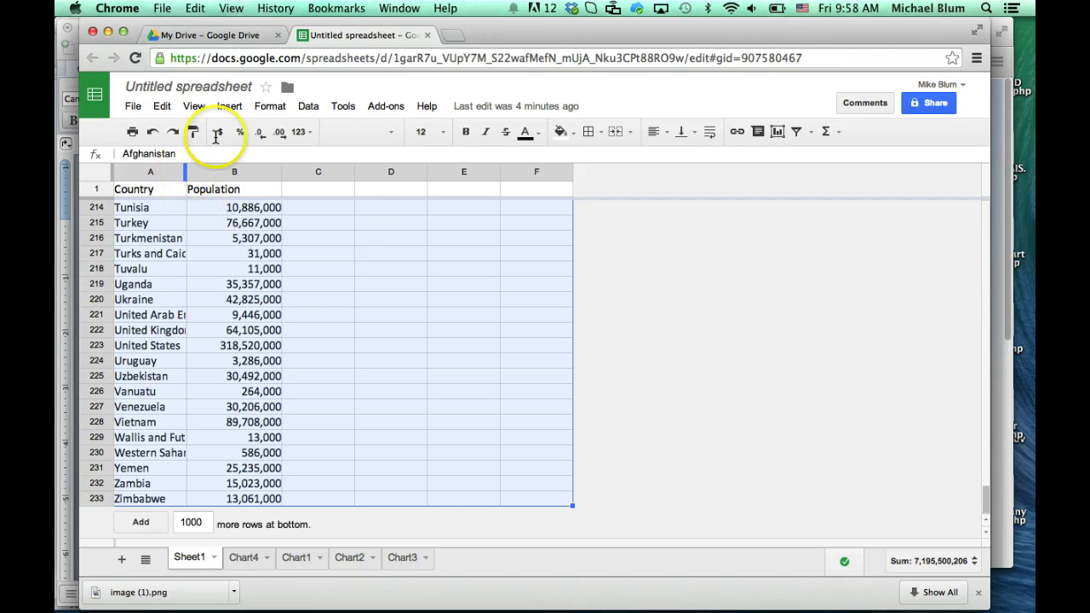
Step: Insert a chart from Sheet1!A2:F233 and bring up the chart type choices
click(228, 107)
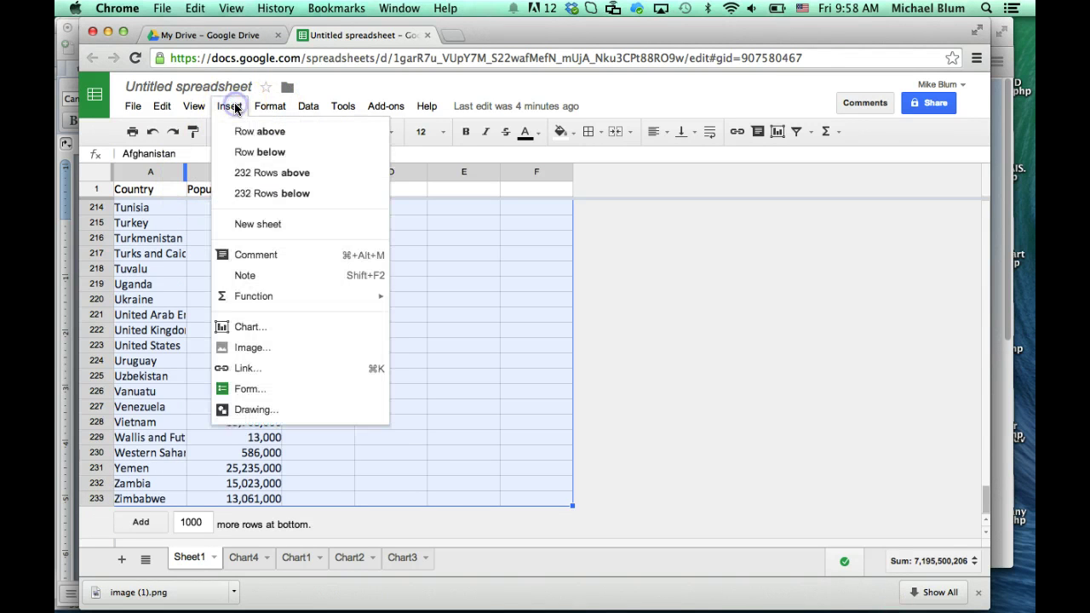
click(254, 326)
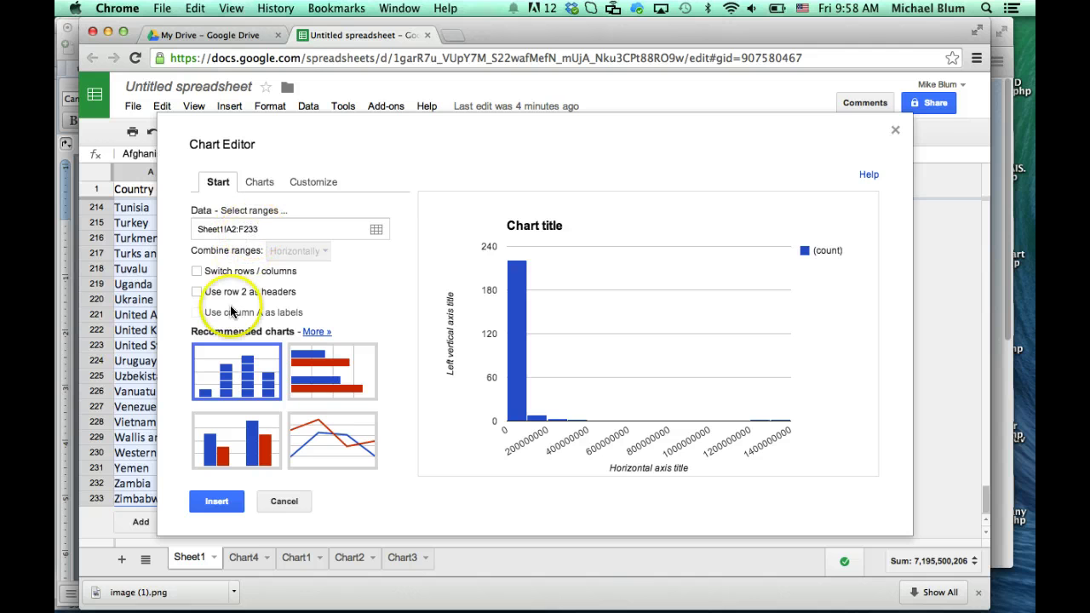
click(260, 183)
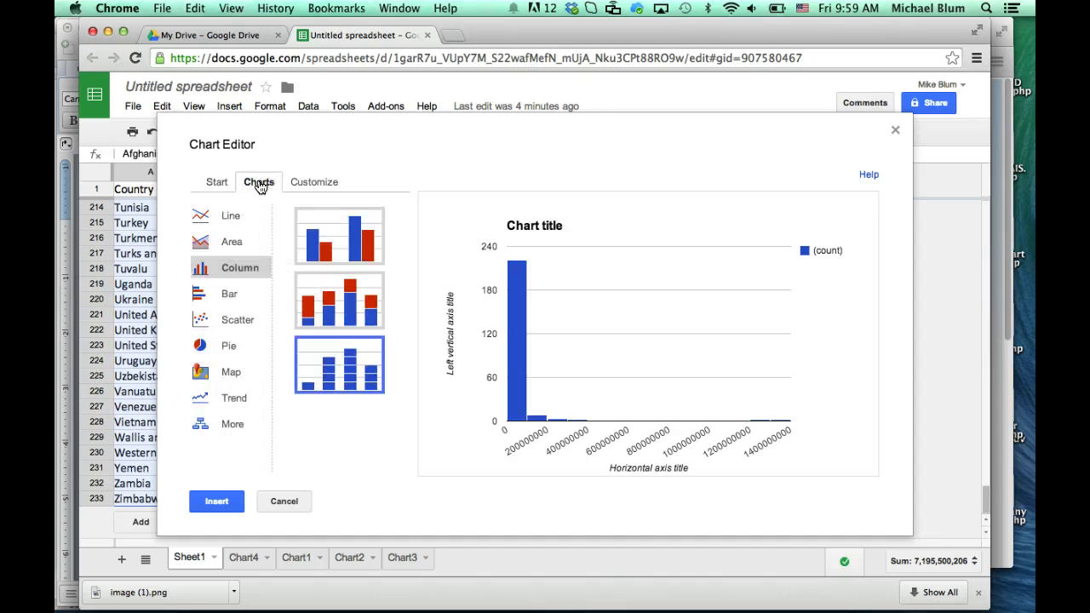
Step: Change the chart to the Map 'Geo chart - regions' world map and view its customization settings
click(231, 375)
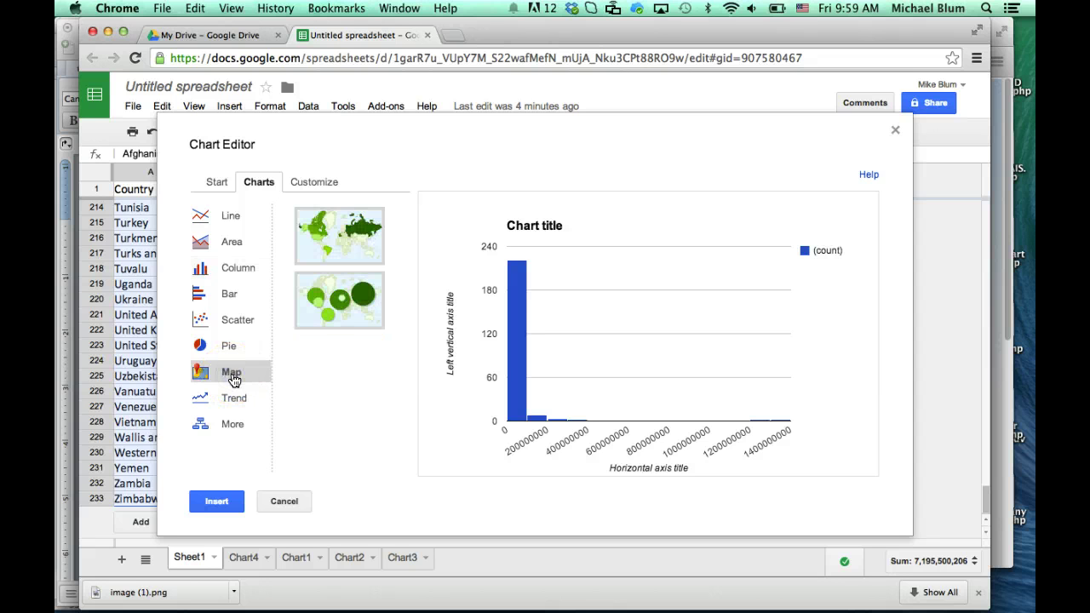
click(346, 228)
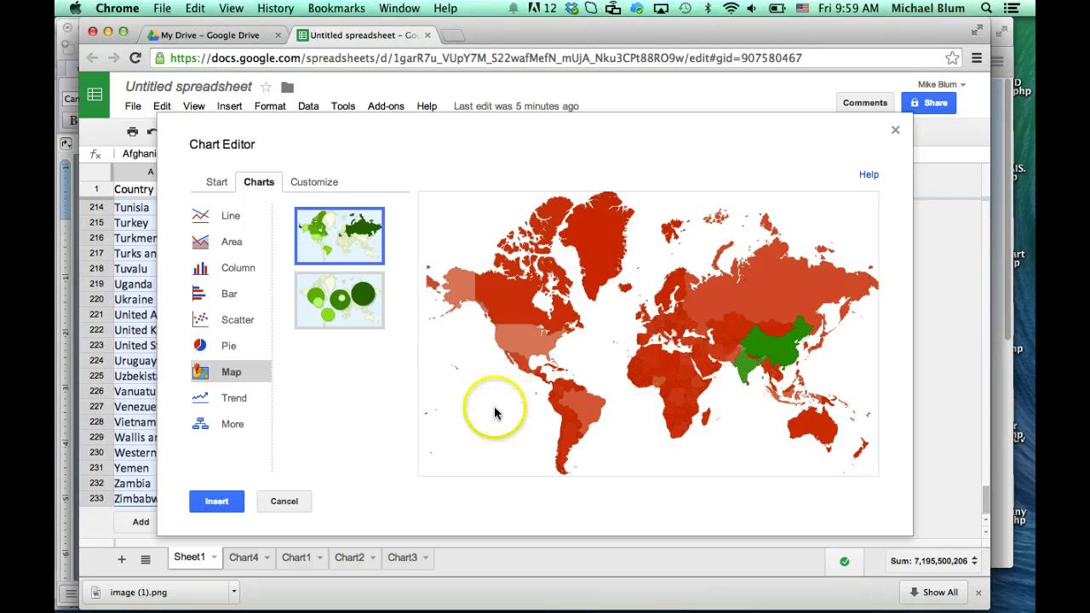
click(314, 183)
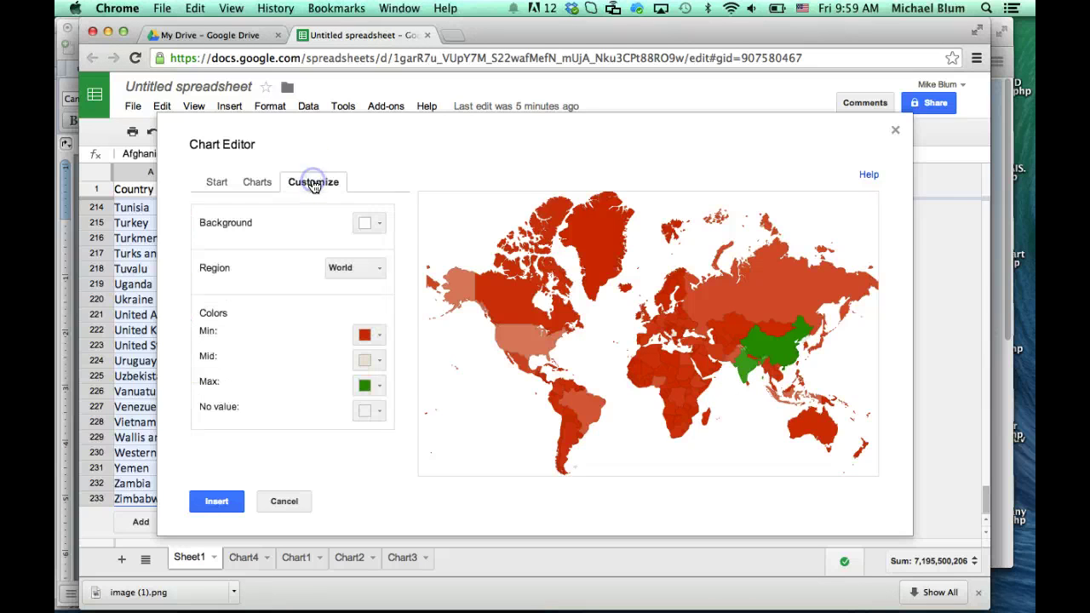
click(380, 224)
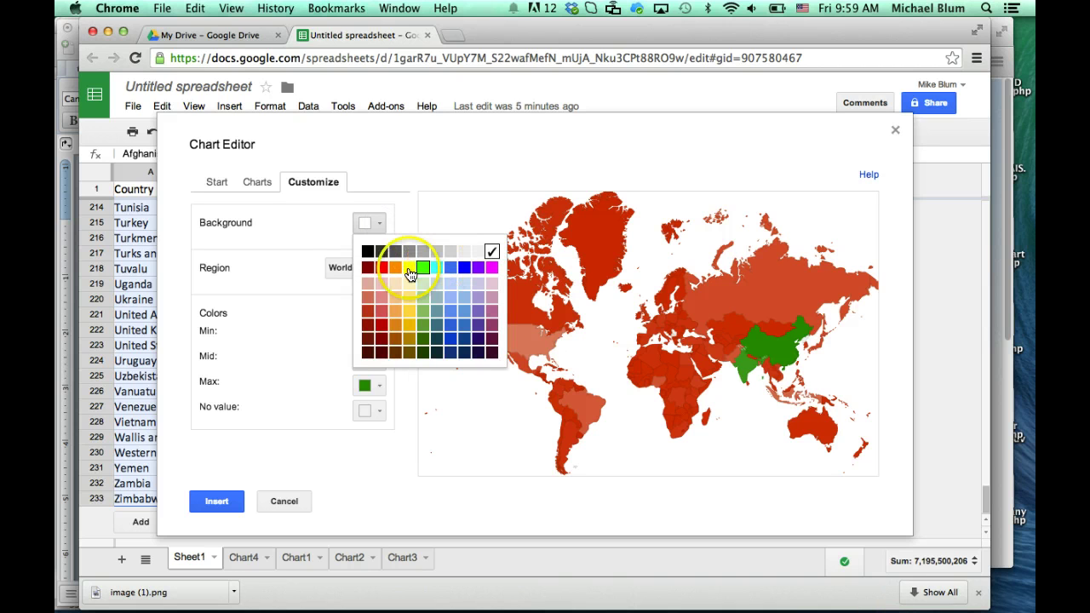
click(381, 284)
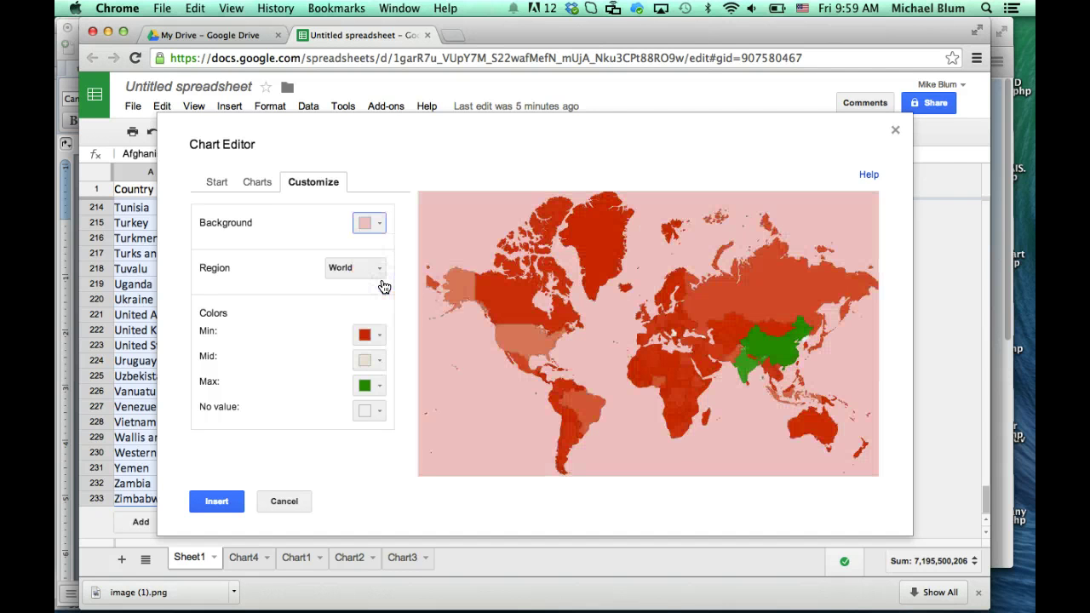
click(381, 223)
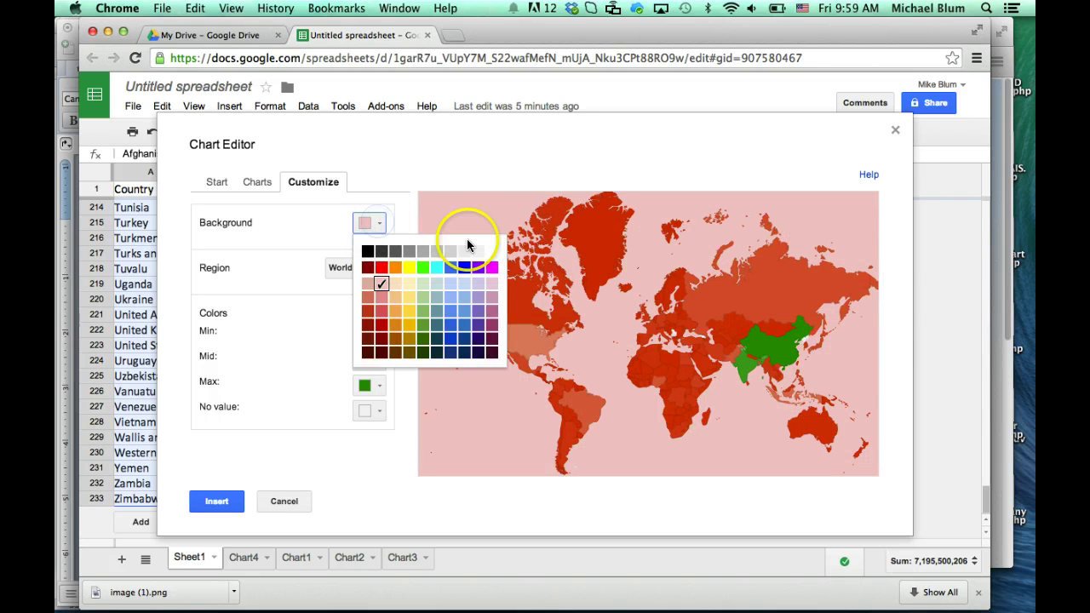
click(491, 252)
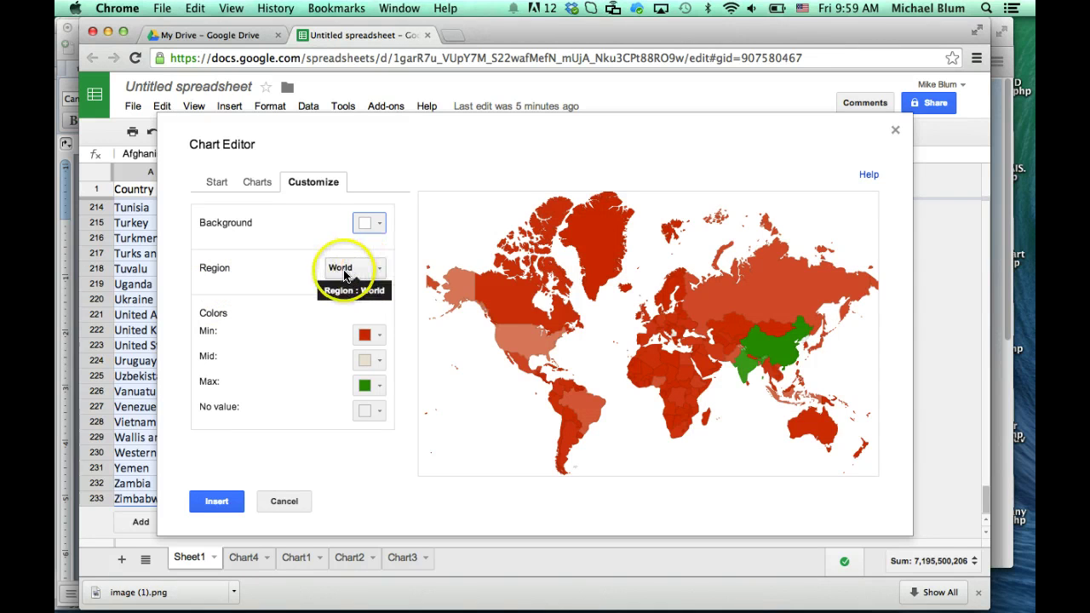
click(372, 268)
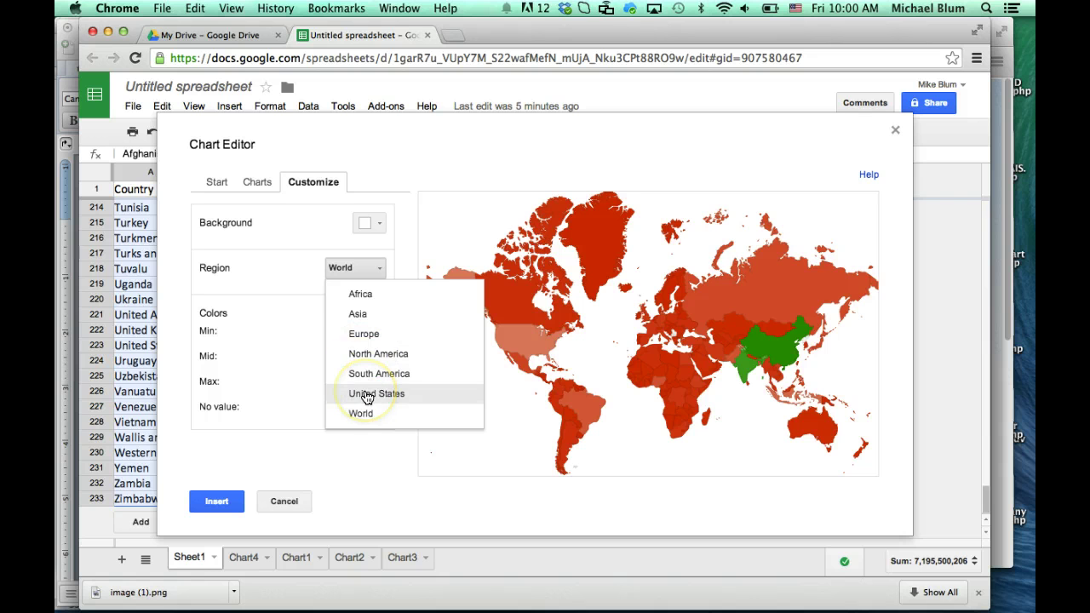
click(292, 264)
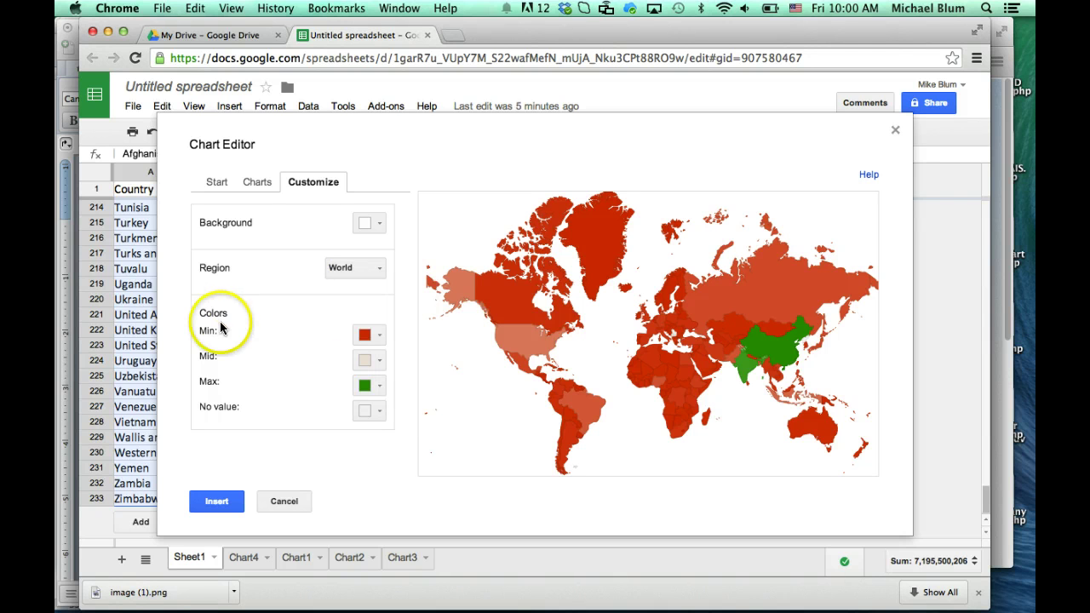
Step: Set map colours: Min light orange 3, Mid light orange 1, Max dark orange 2
click(377, 335)
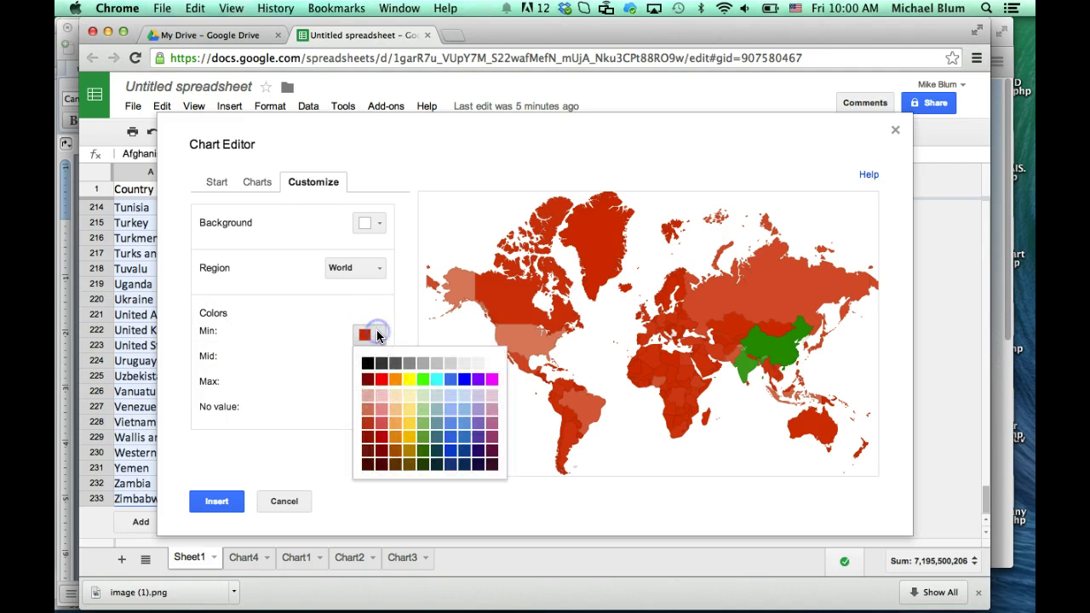
click(394, 401)
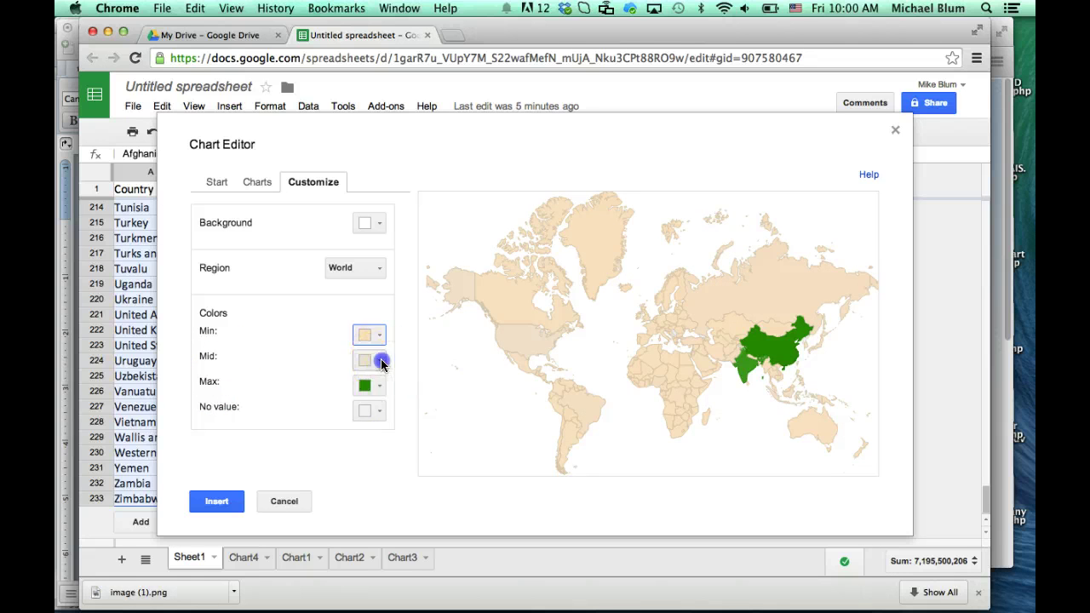
click(380, 359)
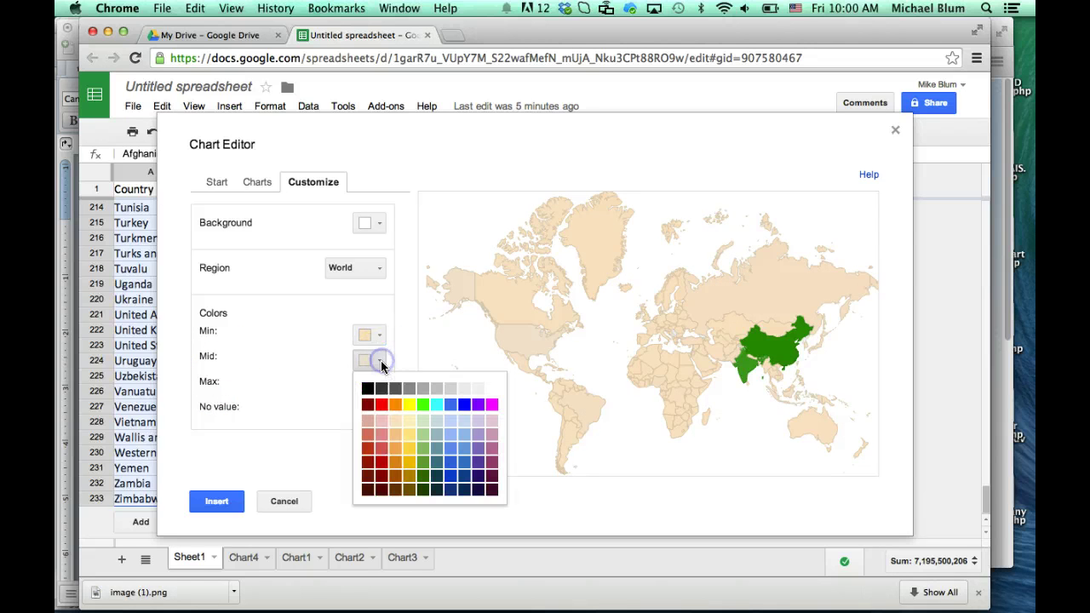
click(395, 451)
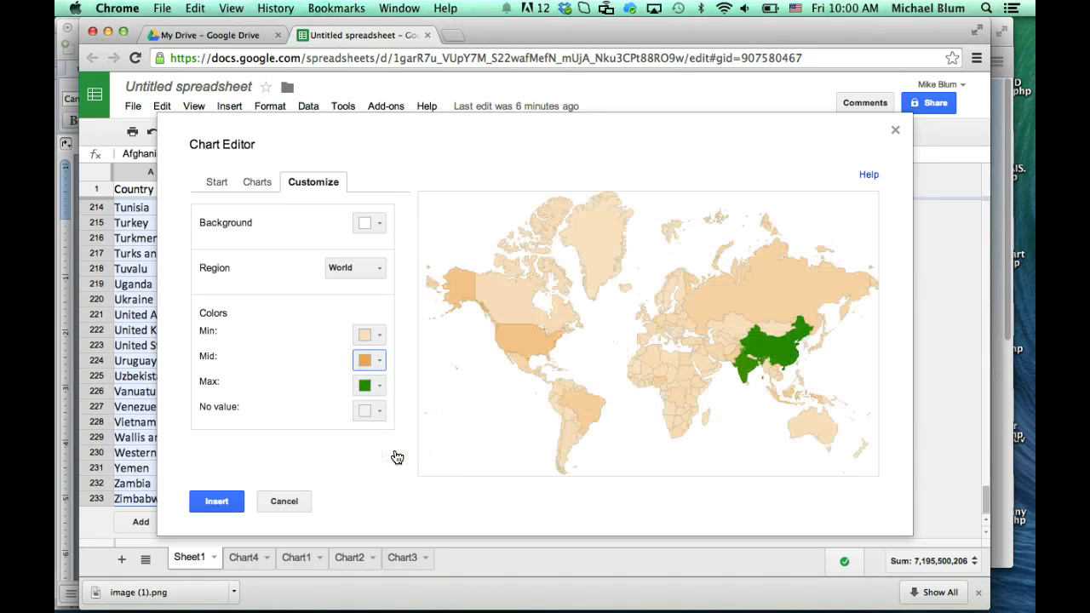
click(380, 387)
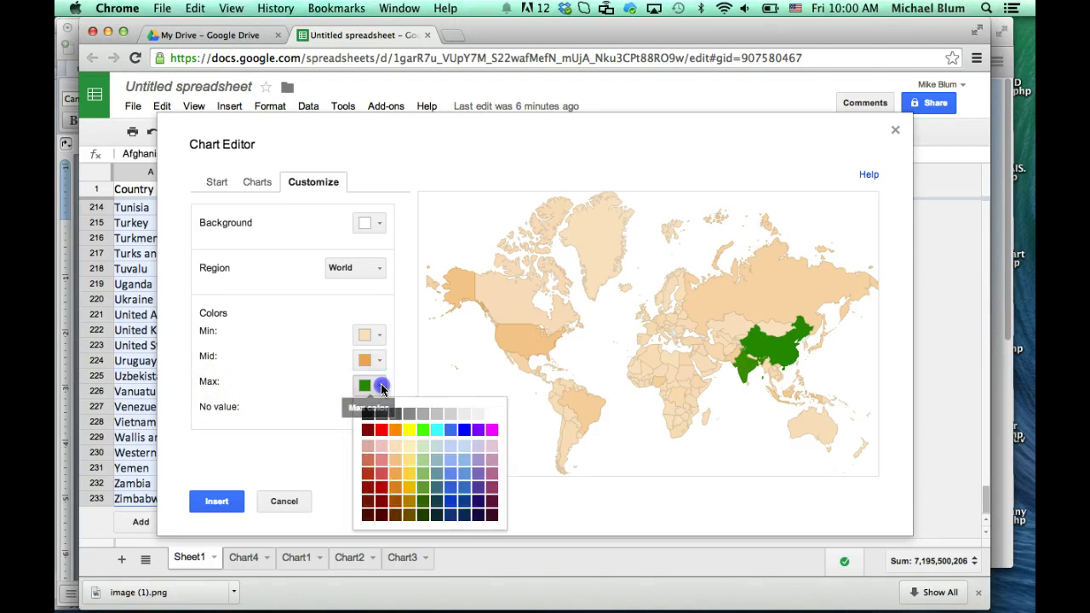
click(394, 504)
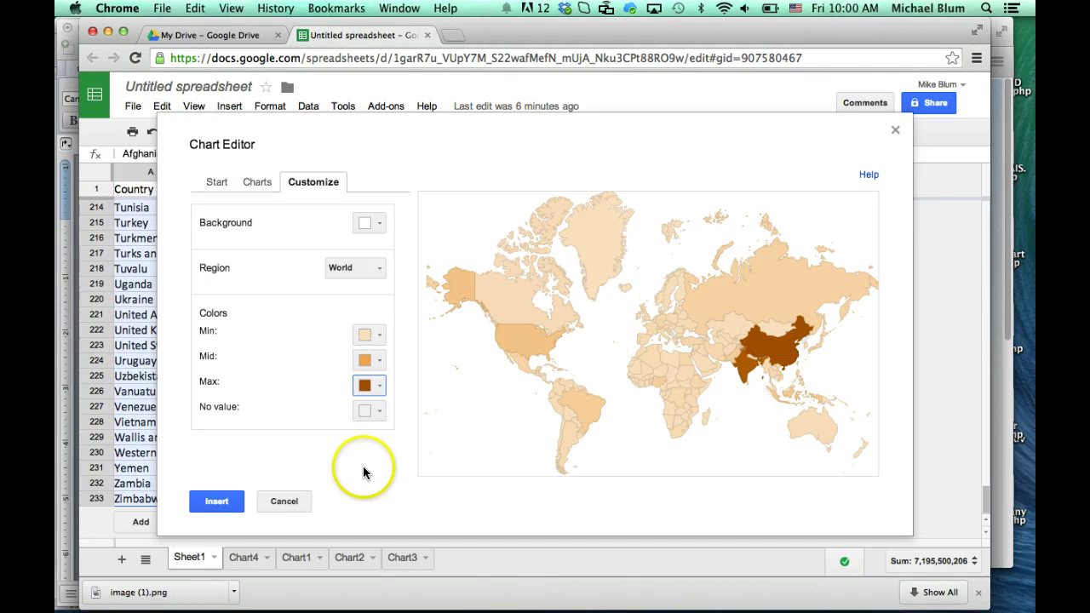
Step: Insert the orange map into Sheet1 and drag it up near the top data rows
click(213, 503)
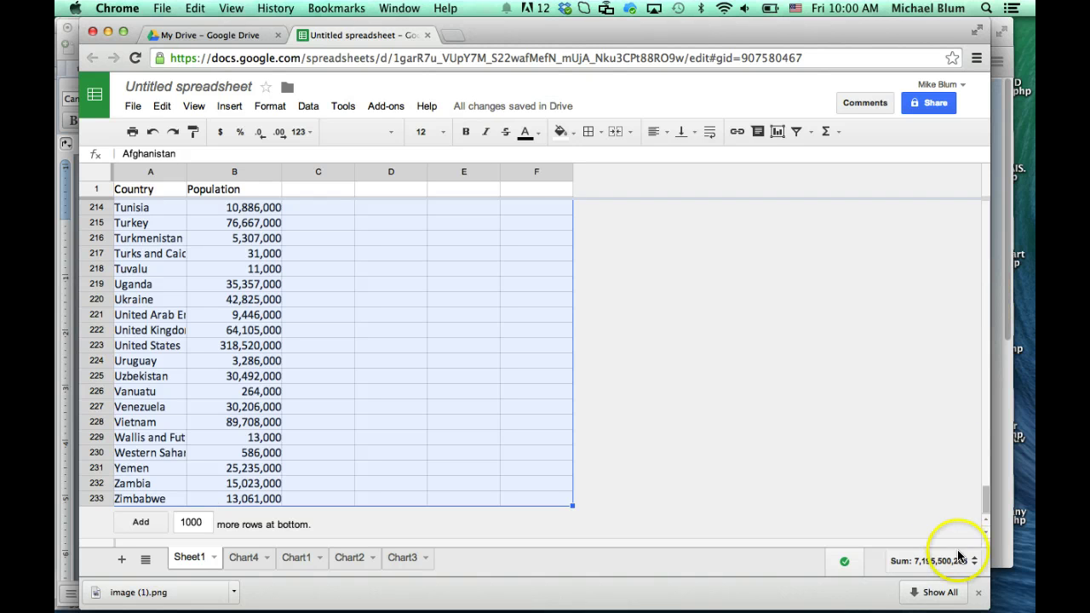
drag(985, 503, 989, 209)
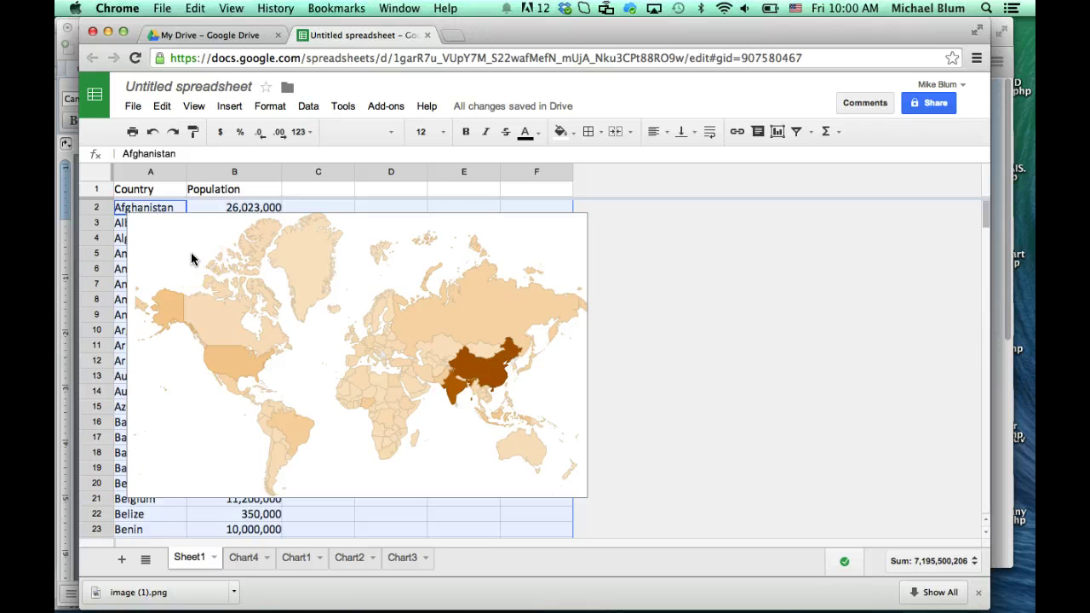
click(166, 235)
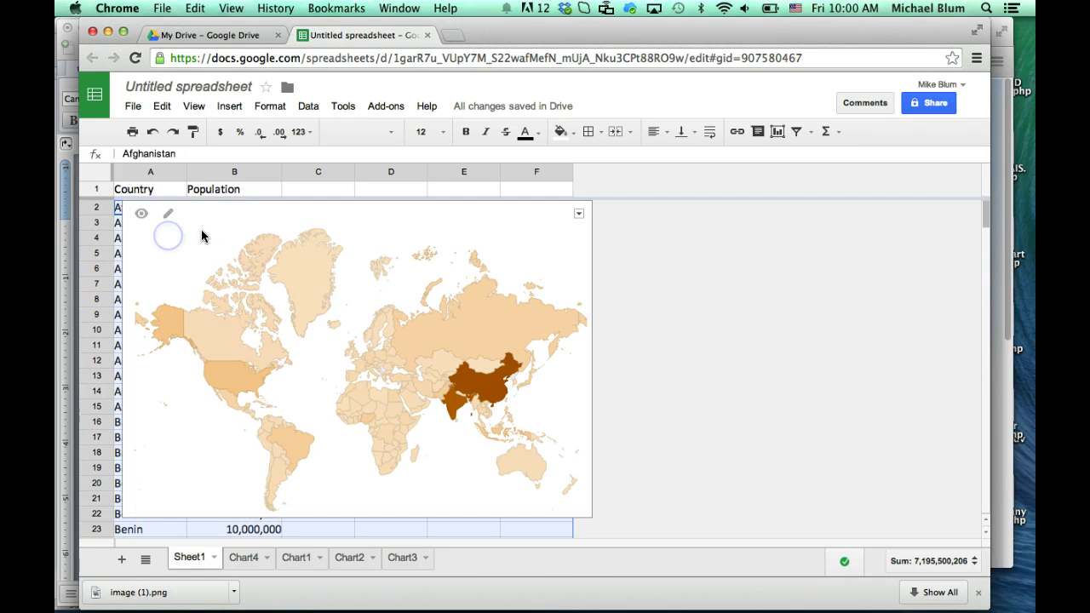
drag(207, 212, 497, 389)
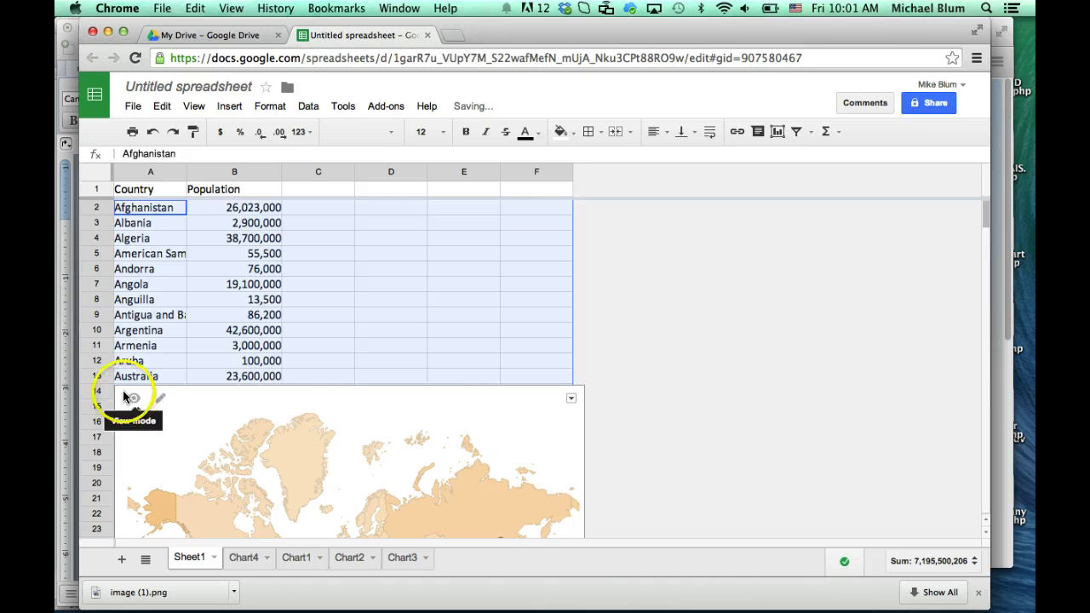
Step: Reposition the map to start at row 8 and open the chart's dropdown menu
drag(337, 390, 469, 302)
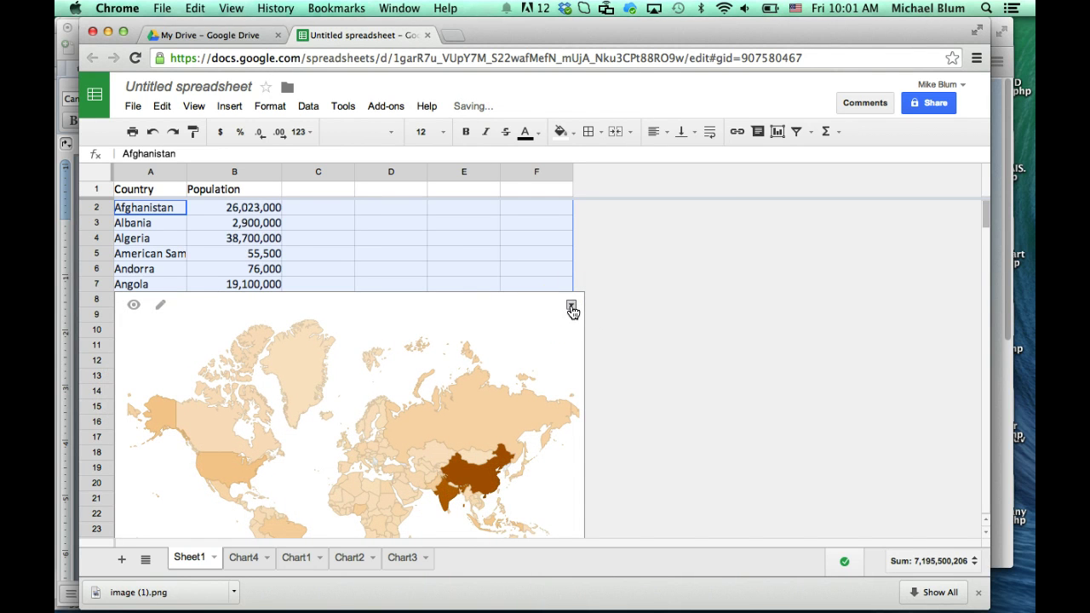
drag(571, 310, 498, 329)
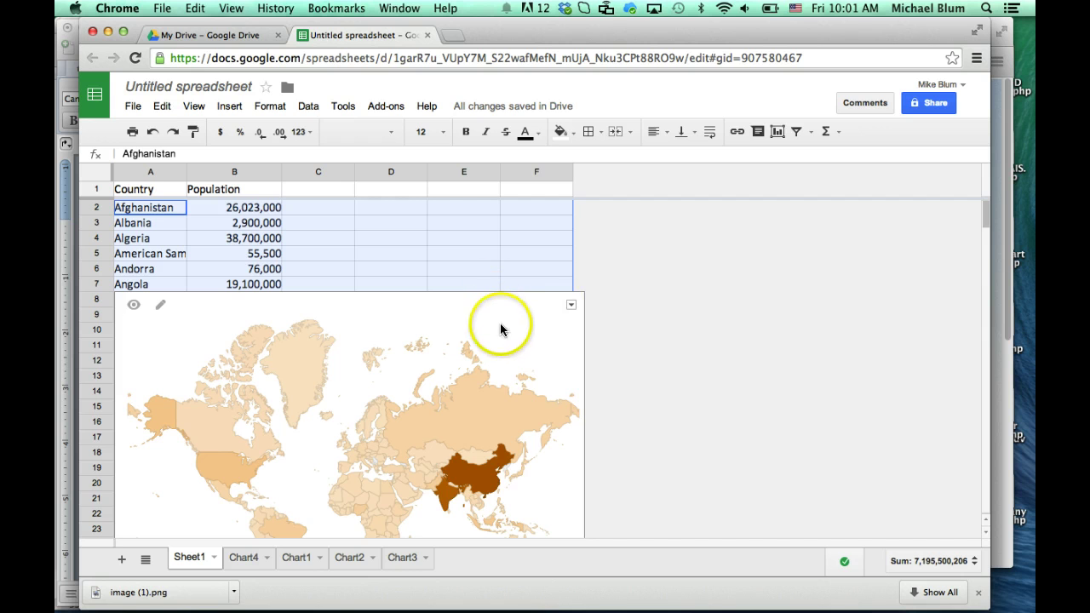
click(572, 307)
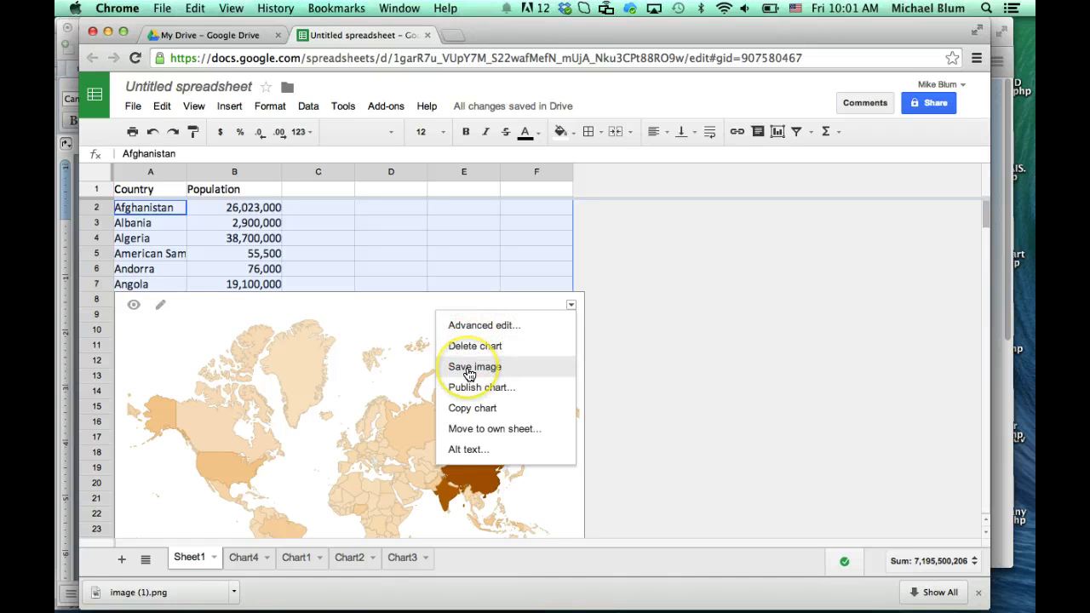
Step: Use 'Move to own sheet...' to put the map on a new Chart5 sheet
click(457, 430)
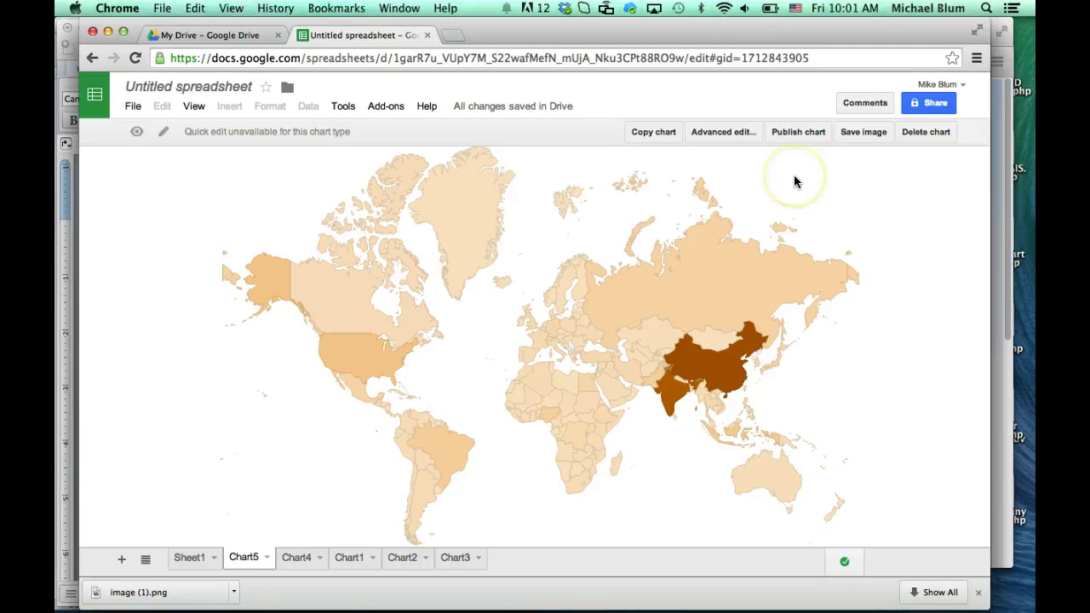
Step: Name the spreadsheet 'World Map with Populations' when sharing it
click(930, 104)
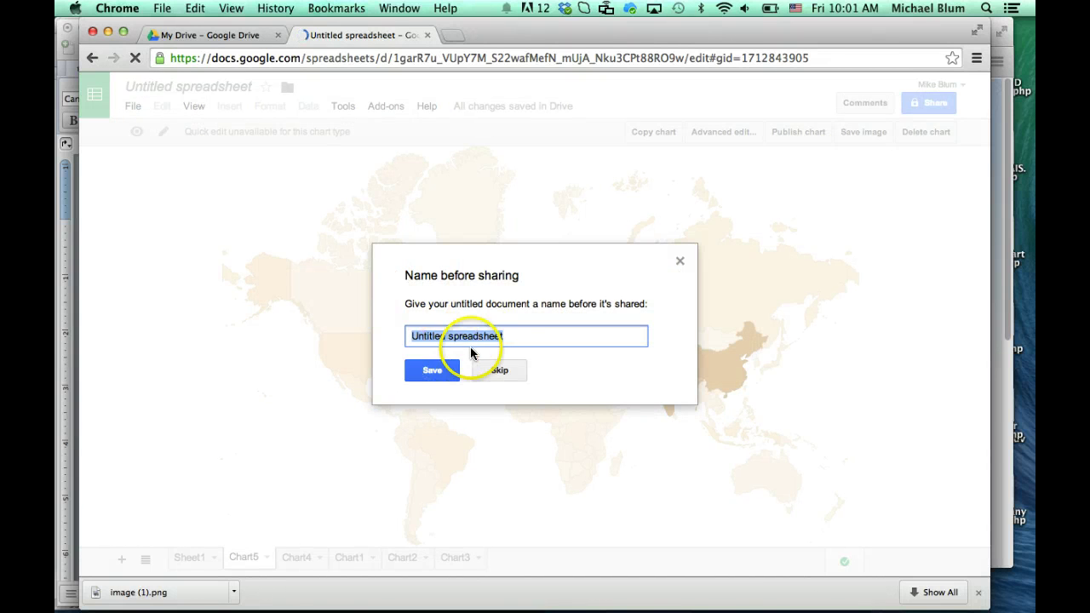
text(World Map w)
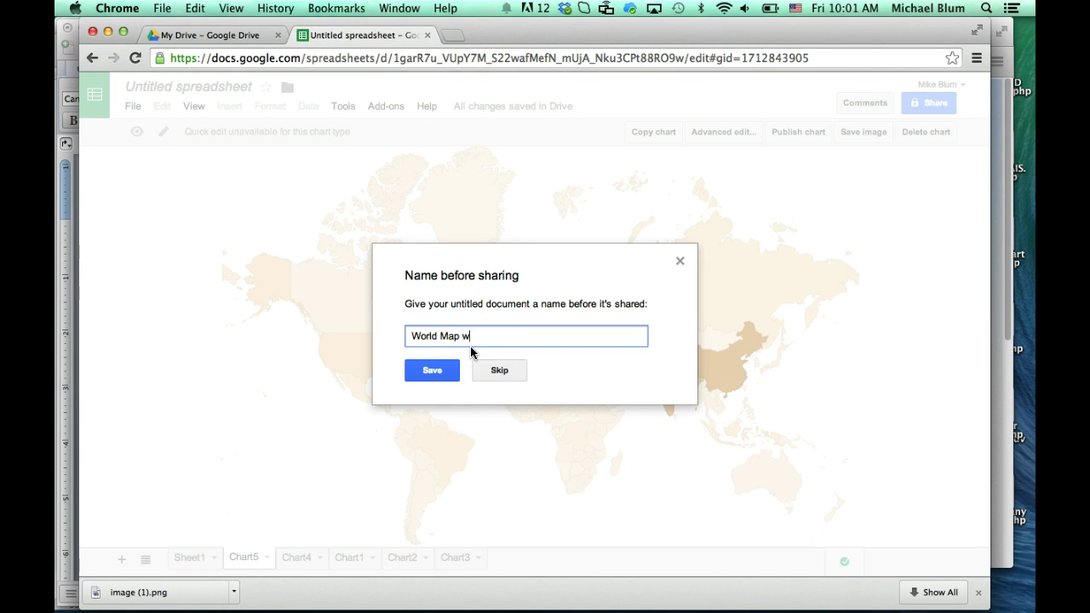
text(ith Populations)
click(432, 381)
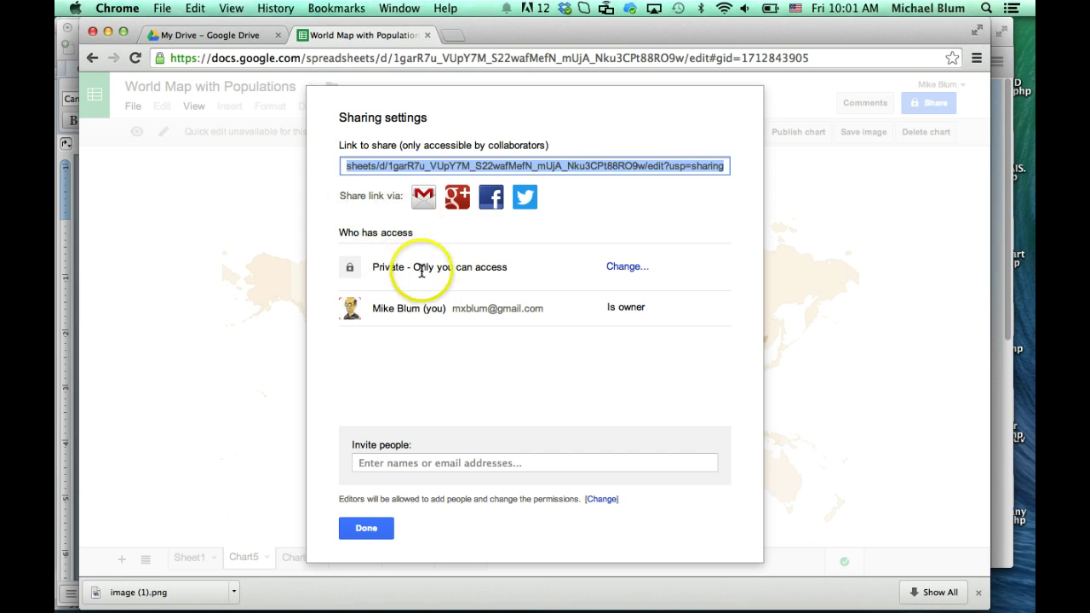
Step: Change link access to Public on the web and save the sharing settings
click(622, 269)
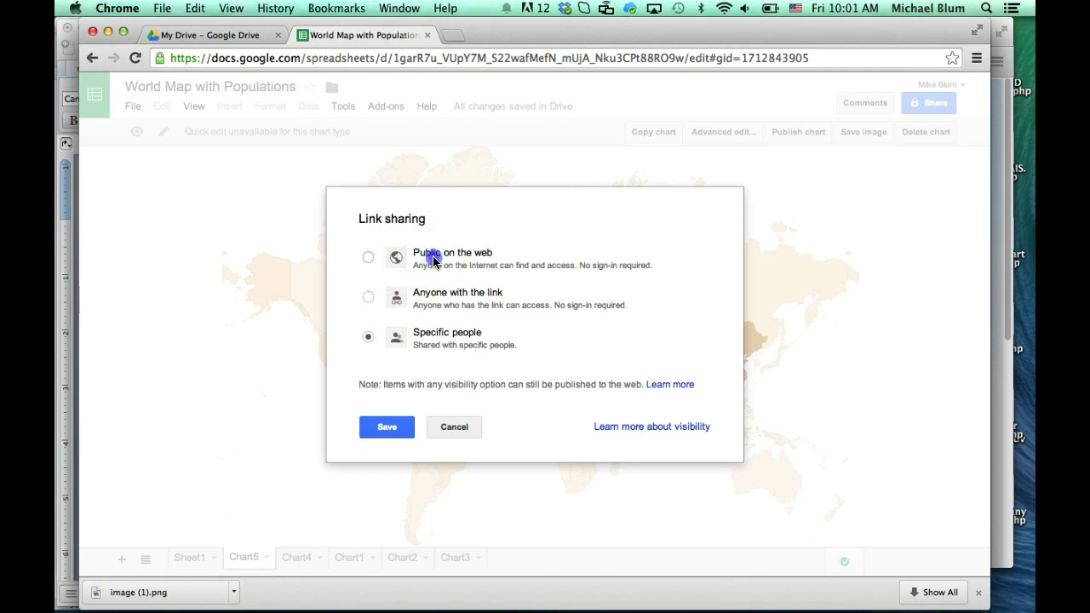
click(428, 252)
click(385, 454)
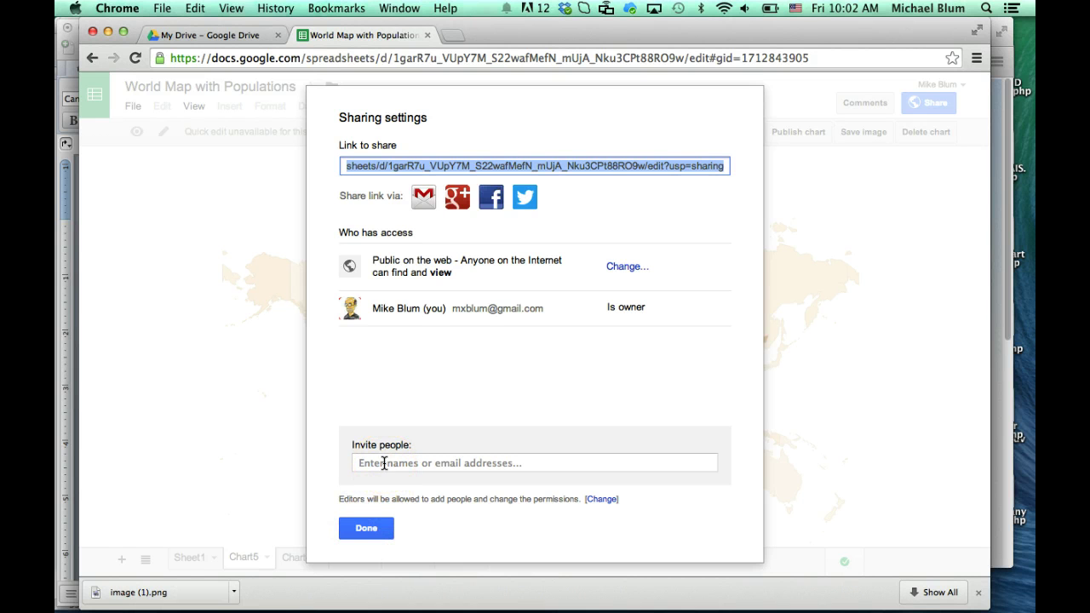
click(366, 528)
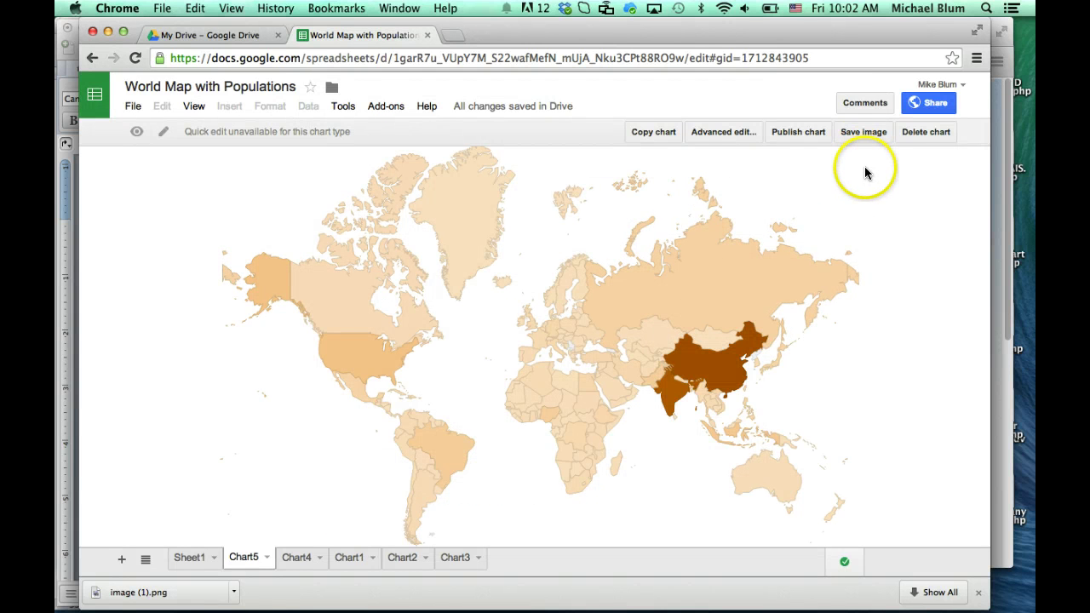
Step: Publish the map chart to the web as an interactive chart and copy its iframe embed code
click(801, 132)
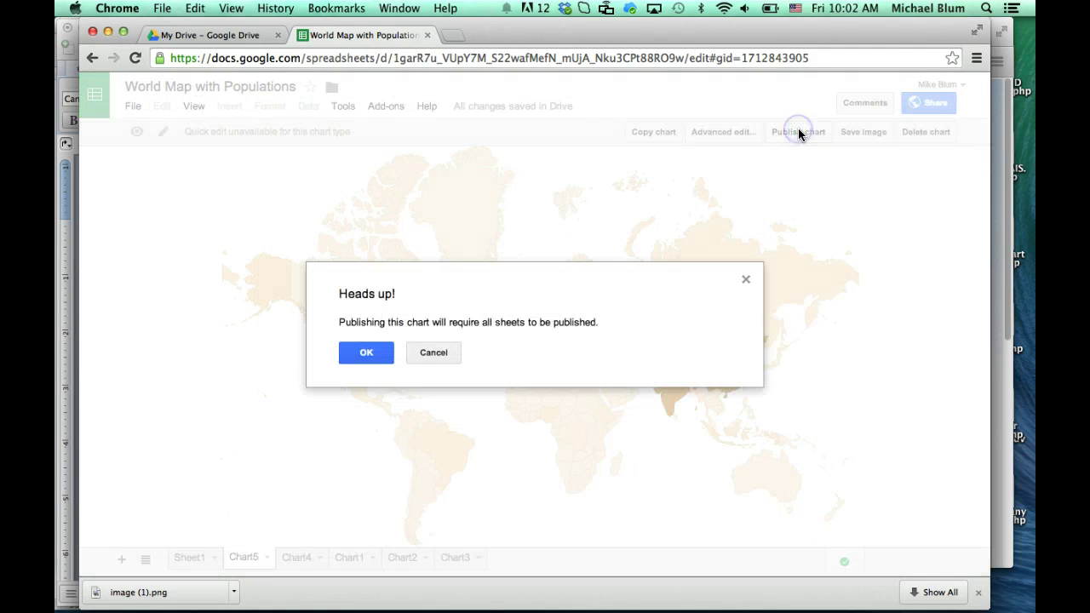
click(362, 354)
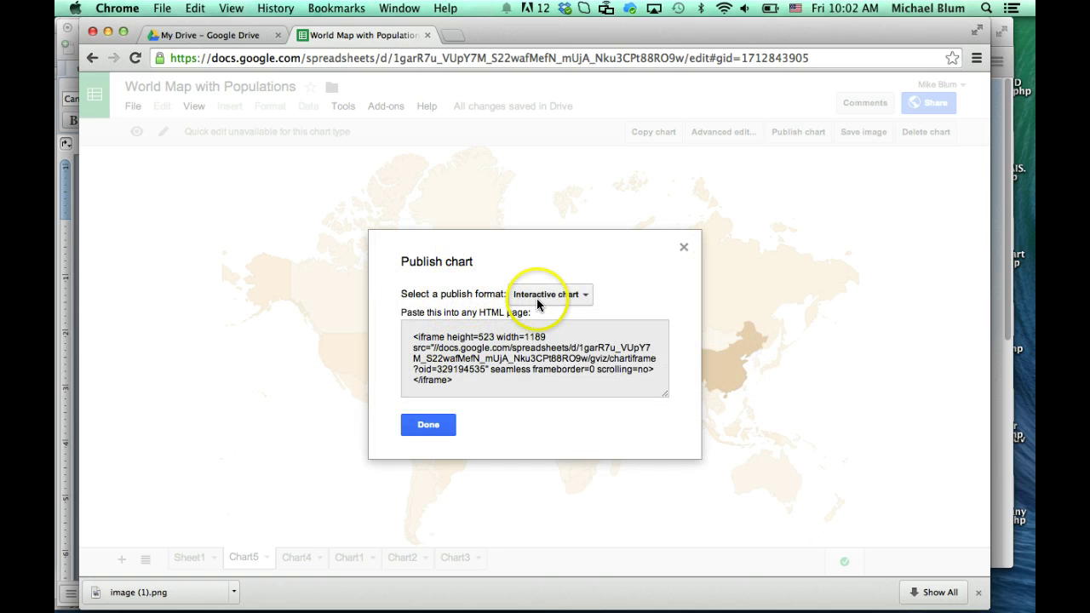
click(589, 299)
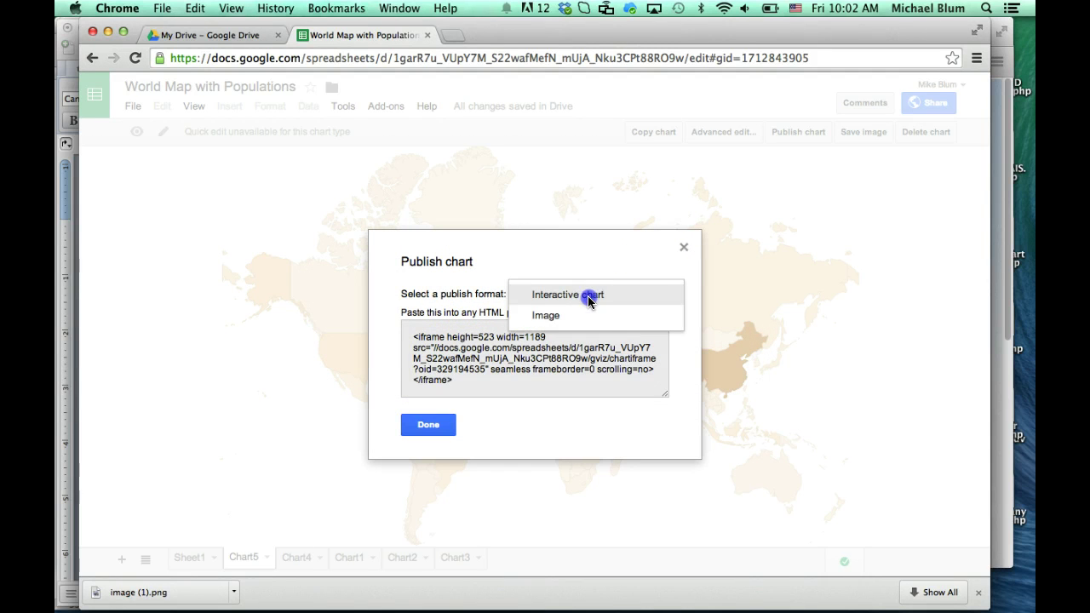
click(587, 297)
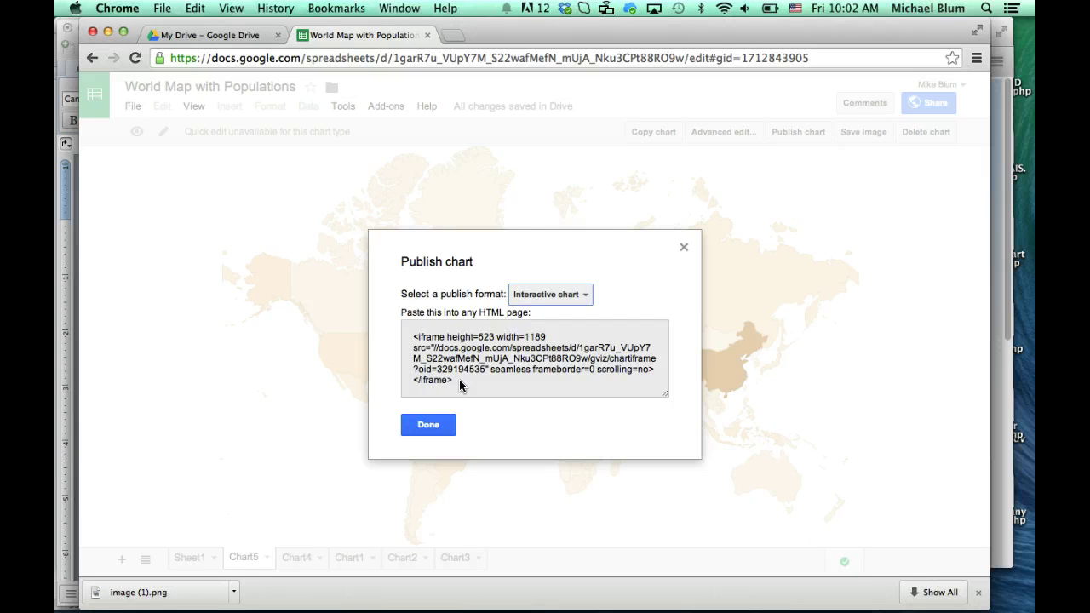
drag(460, 383, 408, 332)
key(super+c)
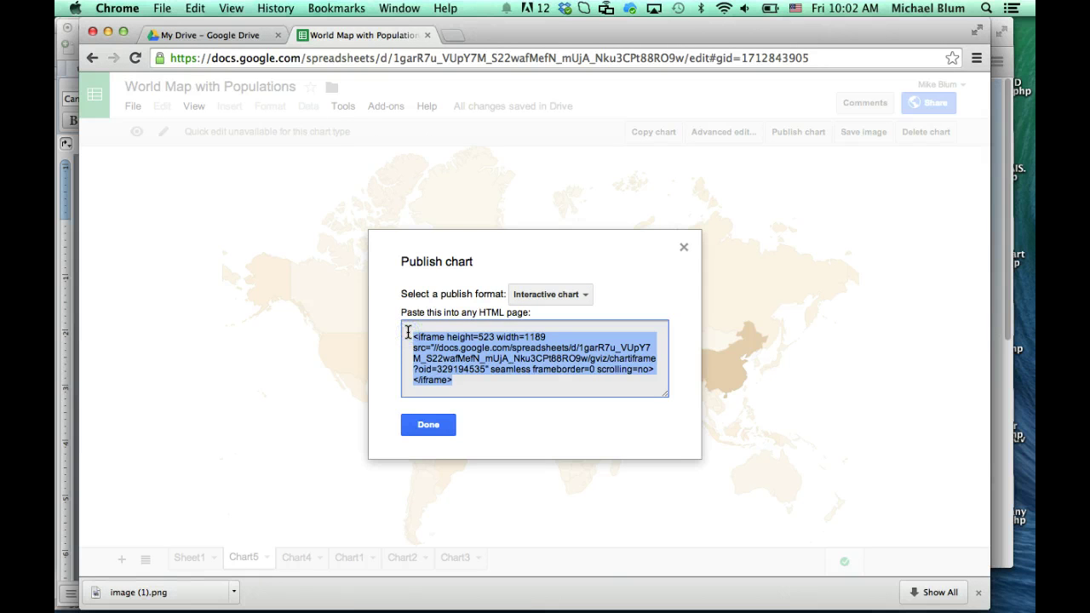
click(428, 428)
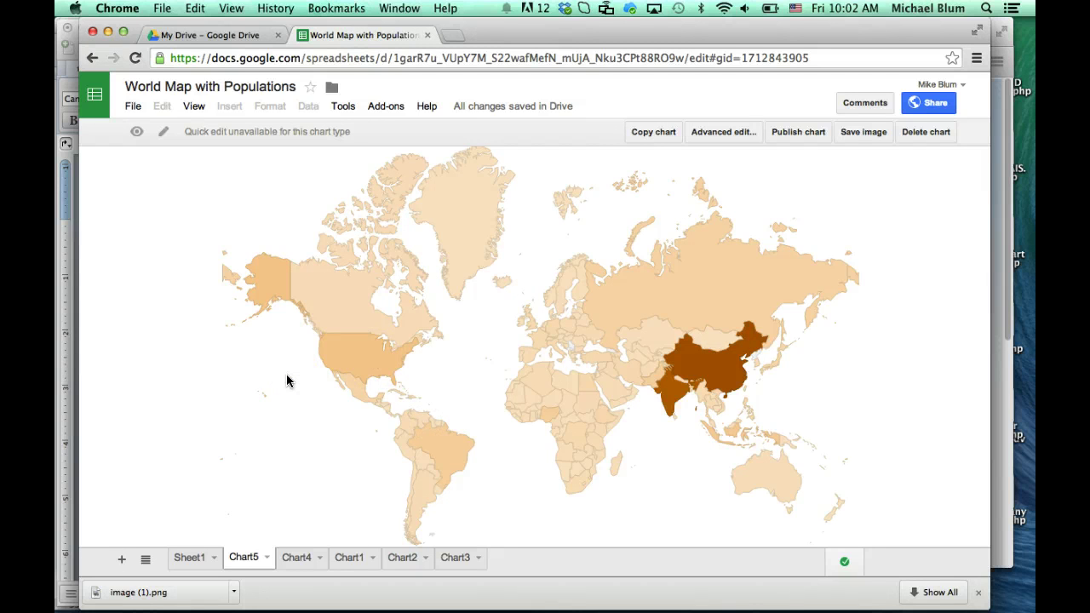
Step: Leave the Chart5 world map sheet and switch to the World Map blog tab
mouse_move(316, 587)
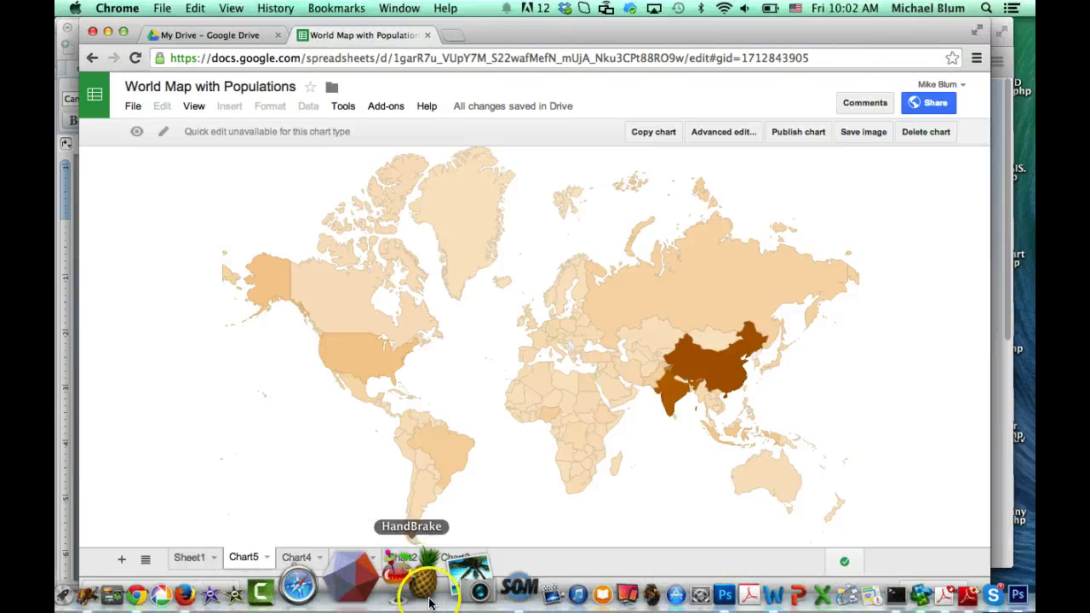
click(454, 580)
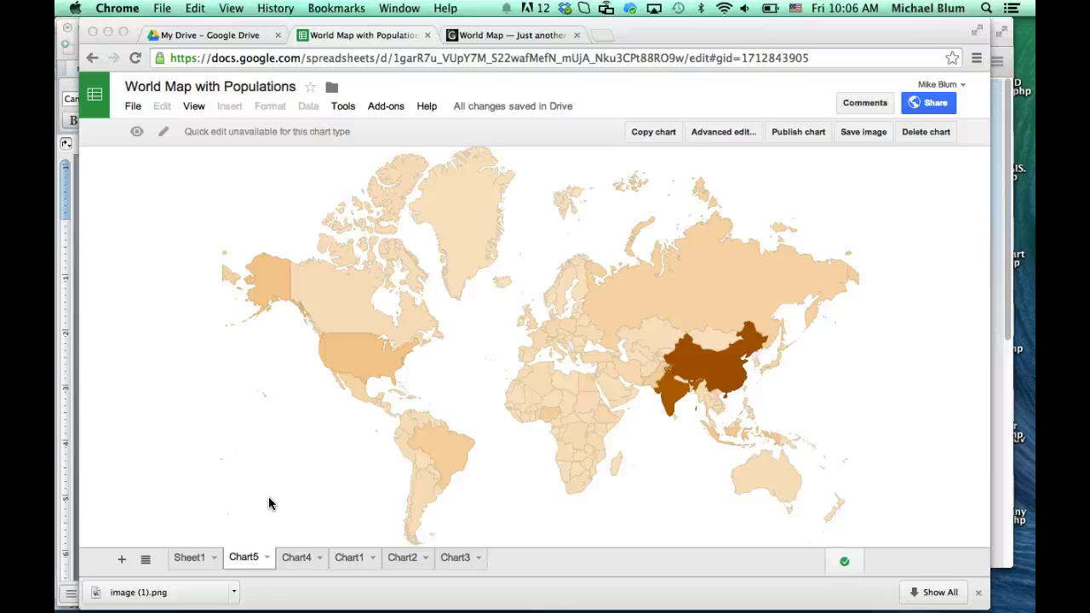
click(494, 39)
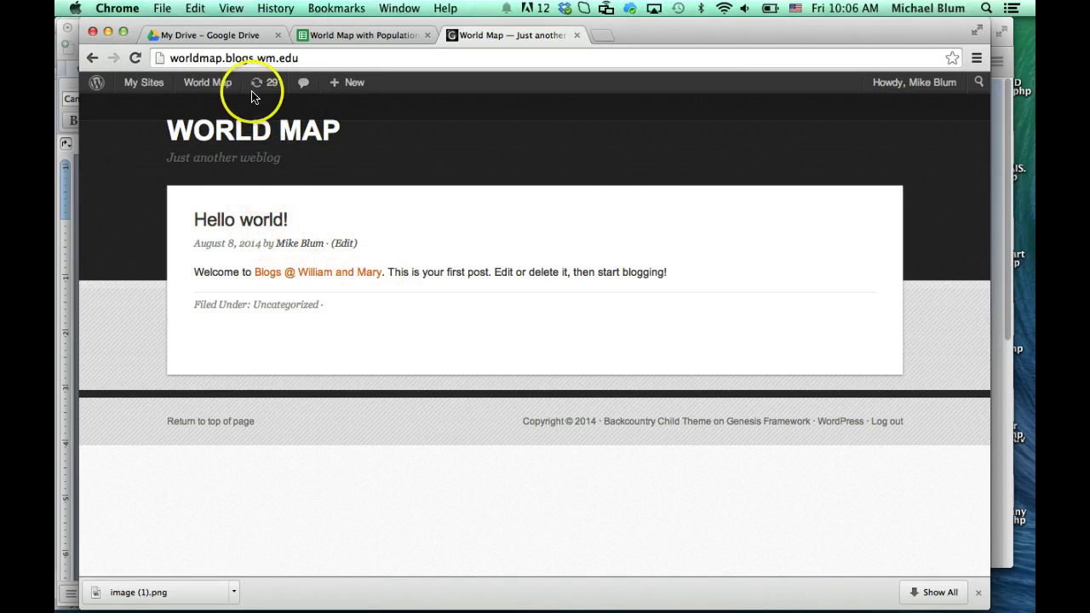
Step: Open the Hello world! post in WordPress's Edit Post screen
click(344, 244)
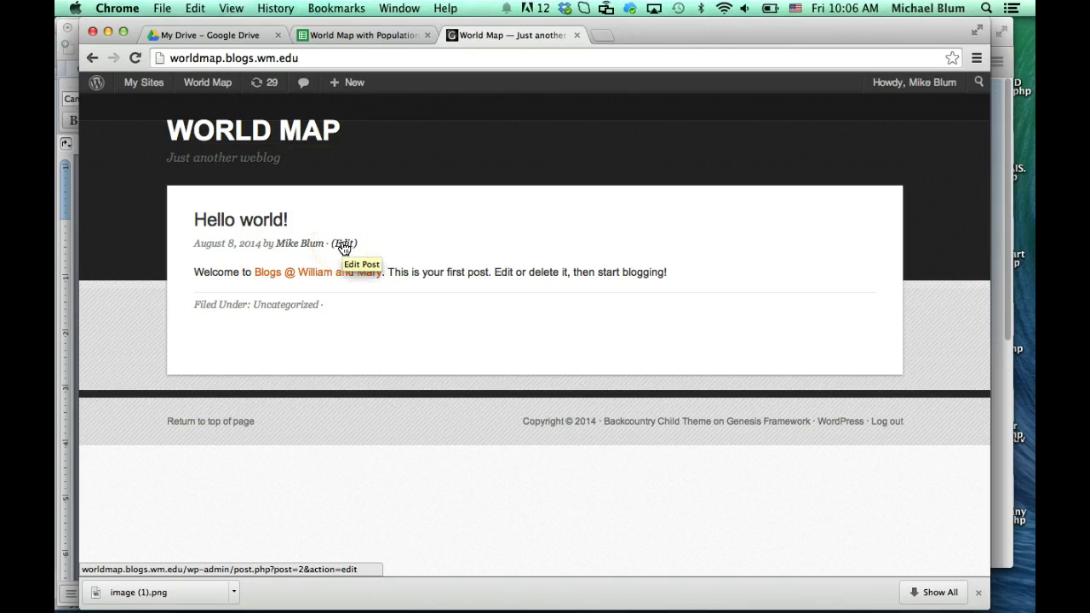
click(344, 245)
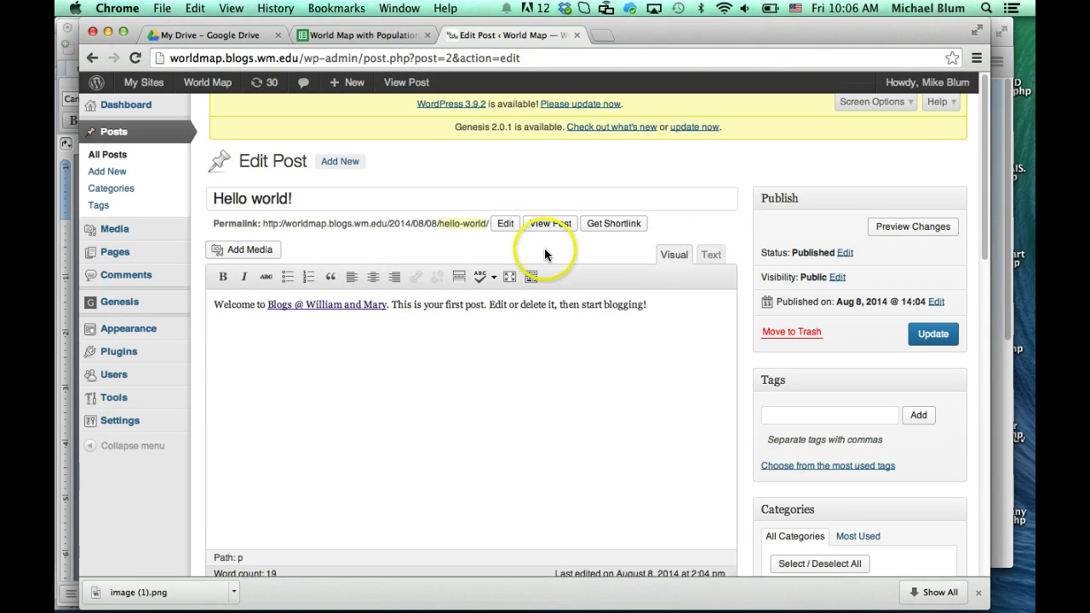
Step: In the Text editor, replace the post's welcome text with the copied Google Sheets iframe code
click(674, 255)
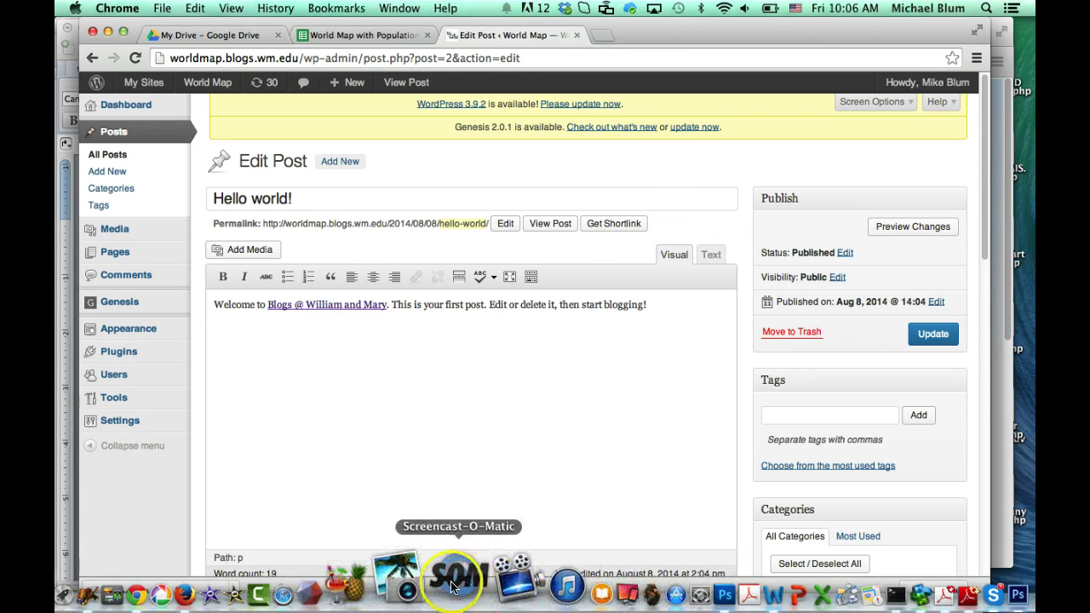
click(445, 582)
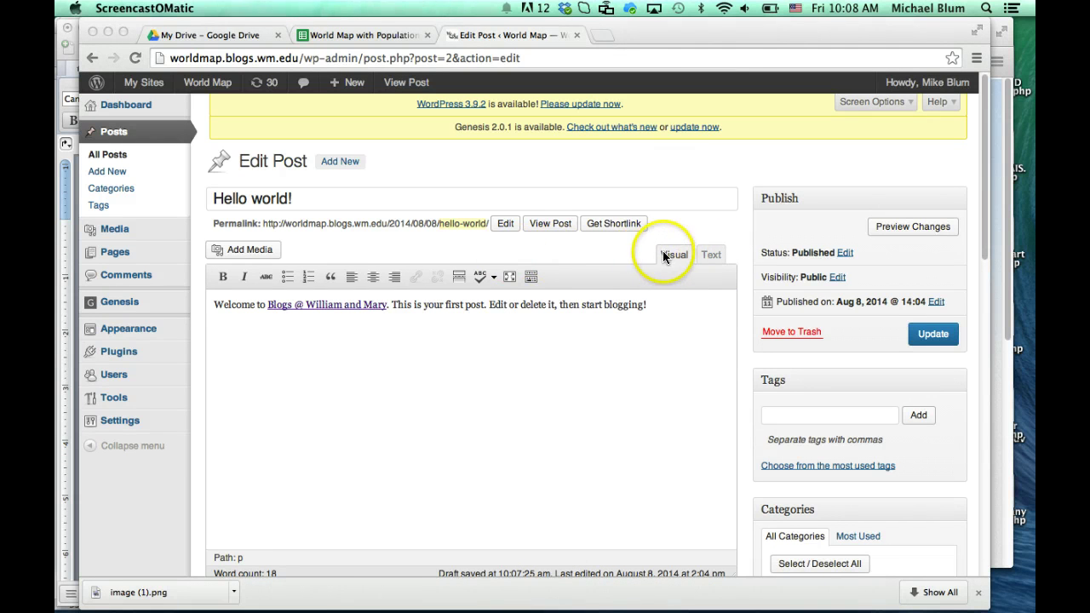
click(714, 254)
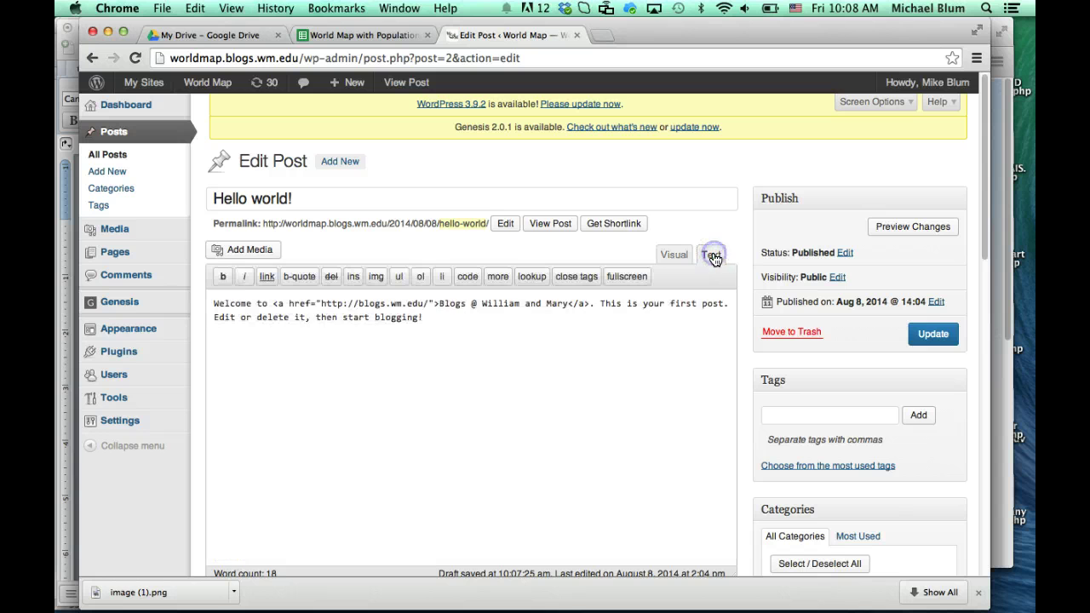
drag(445, 321, 192, 294)
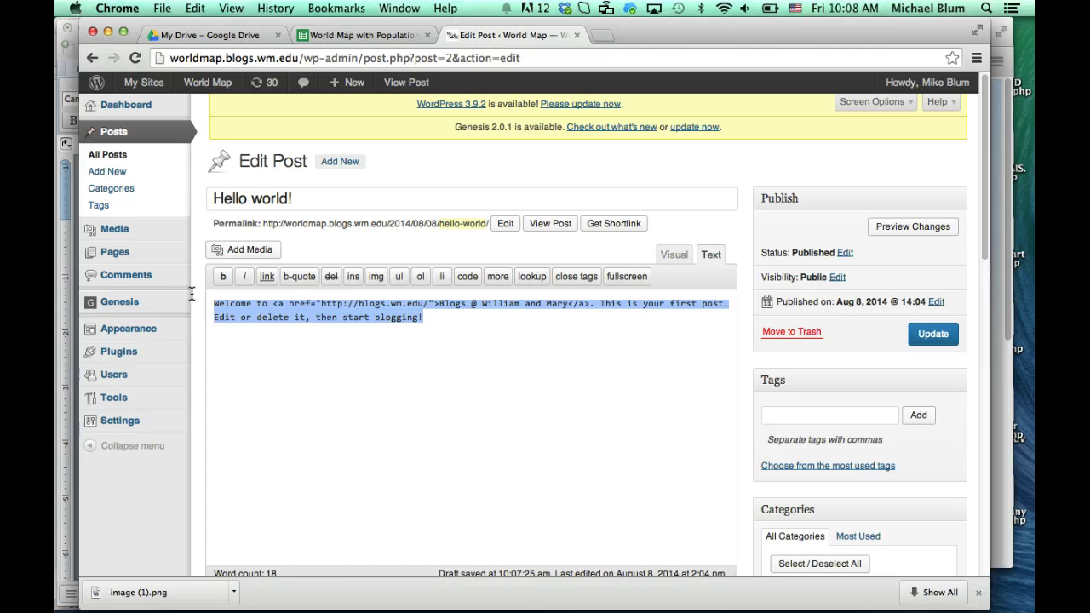
key(super+v)
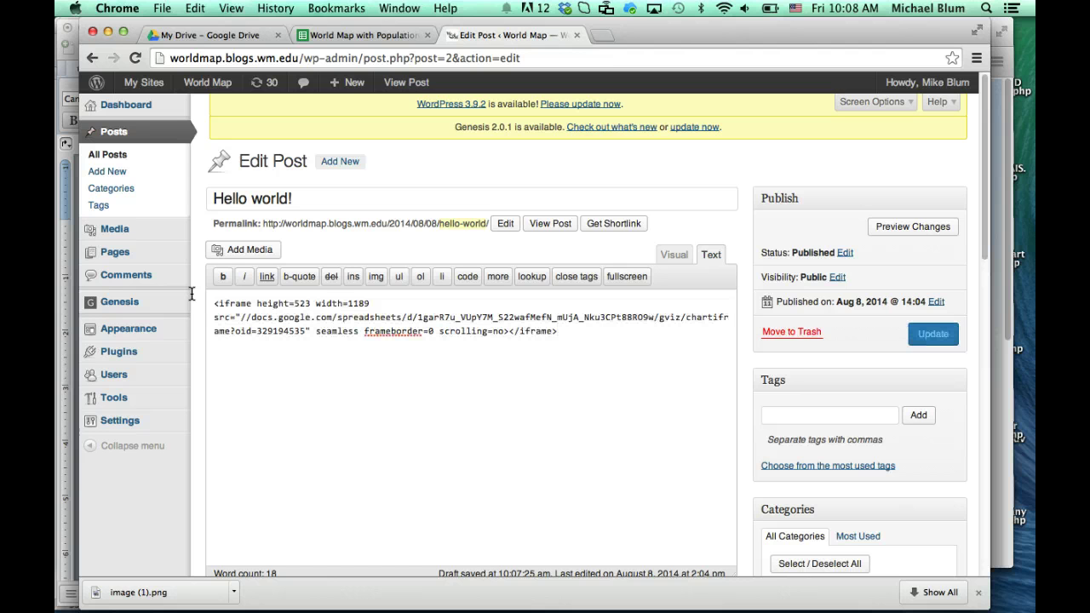
Step: Return to Visual view, update the Hello world! post, and open its live page
click(675, 255)
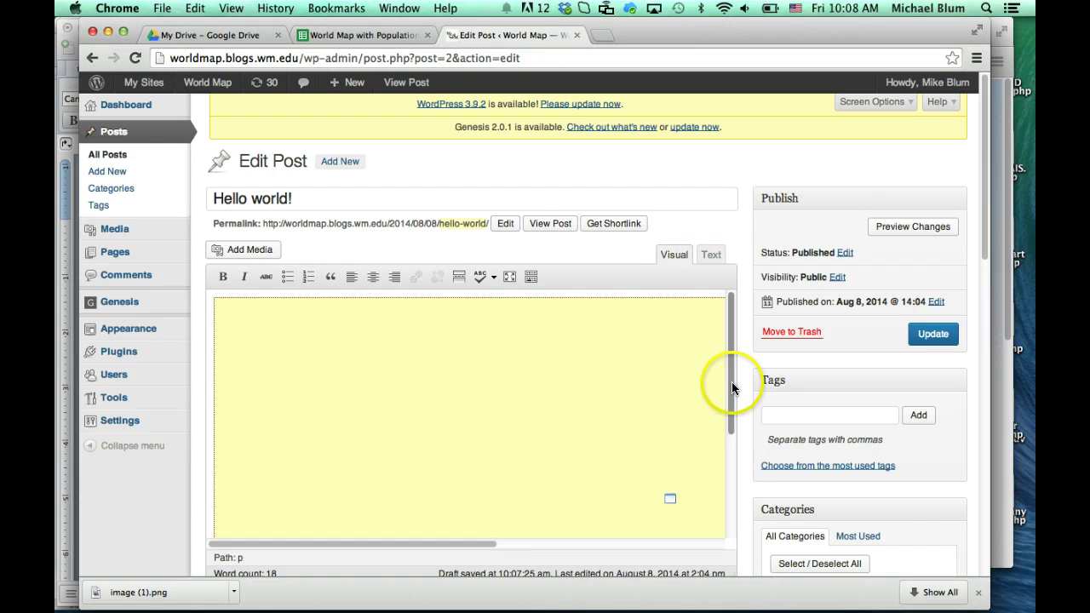
drag(729, 384, 729, 332)
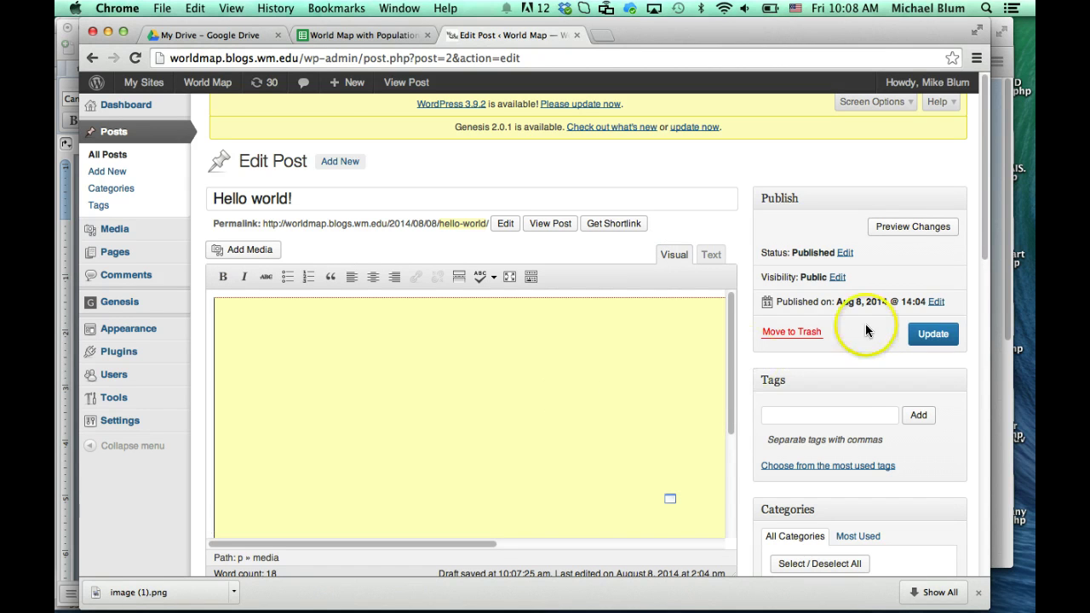
click(930, 335)
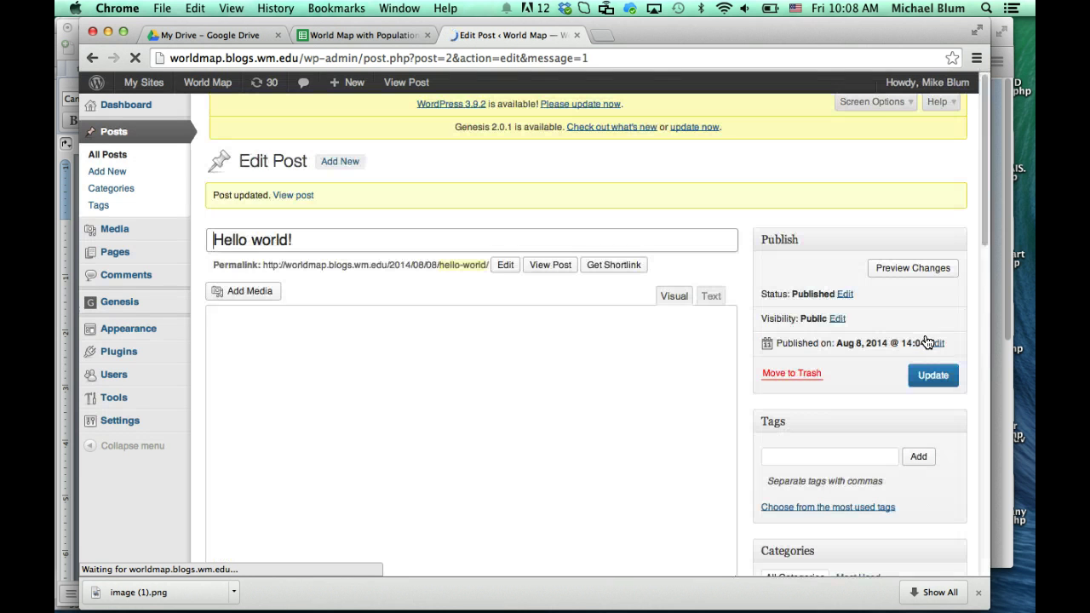
click(551, 266)
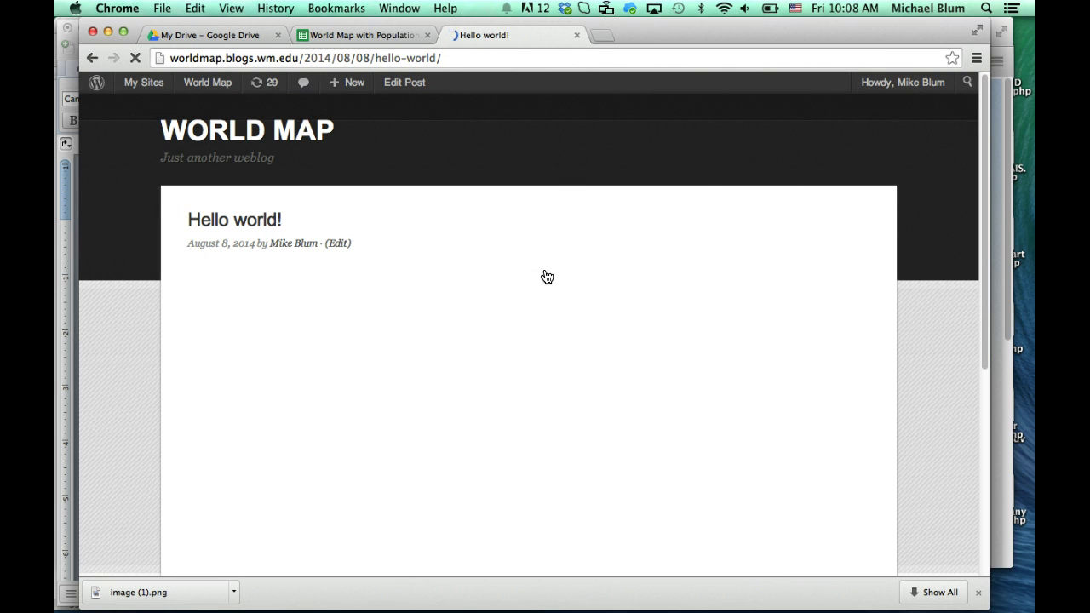
Step: Check population tooltips for Canada, United States, Brazil, Nigeria and Australia (23,600,000) on the embedded map
click(630, 347)
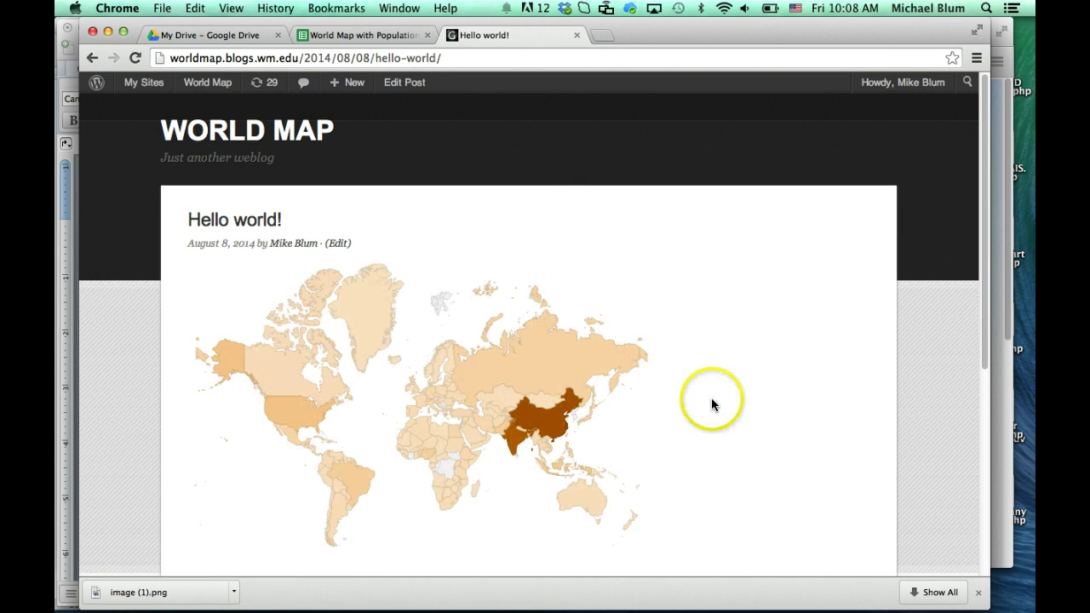
drag(983, 310, 982, 321)
mouse_move(545, 343)
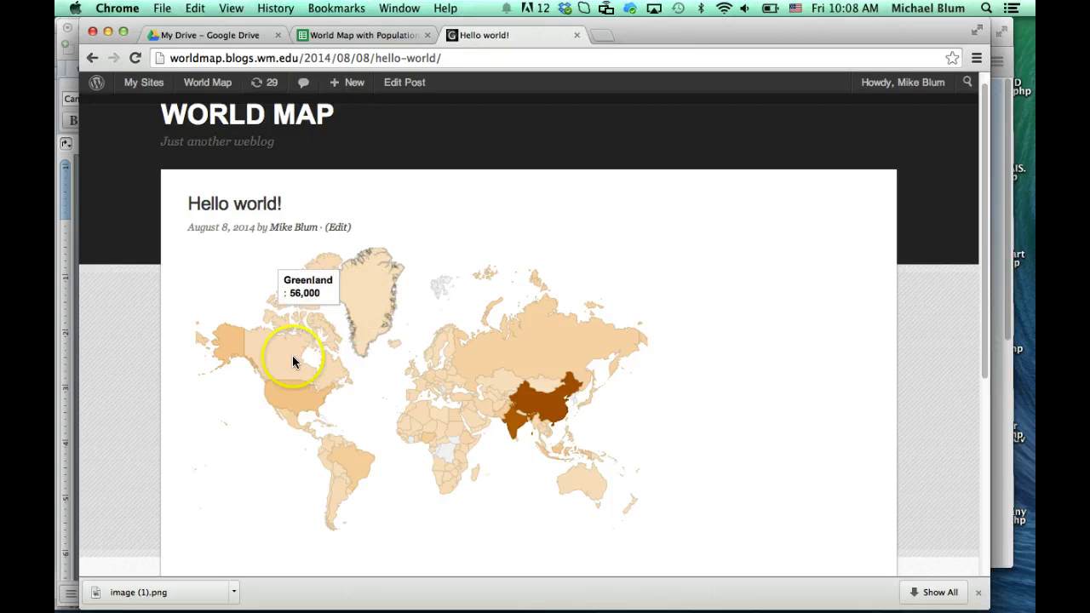
drag(311, 354, 279, 360)
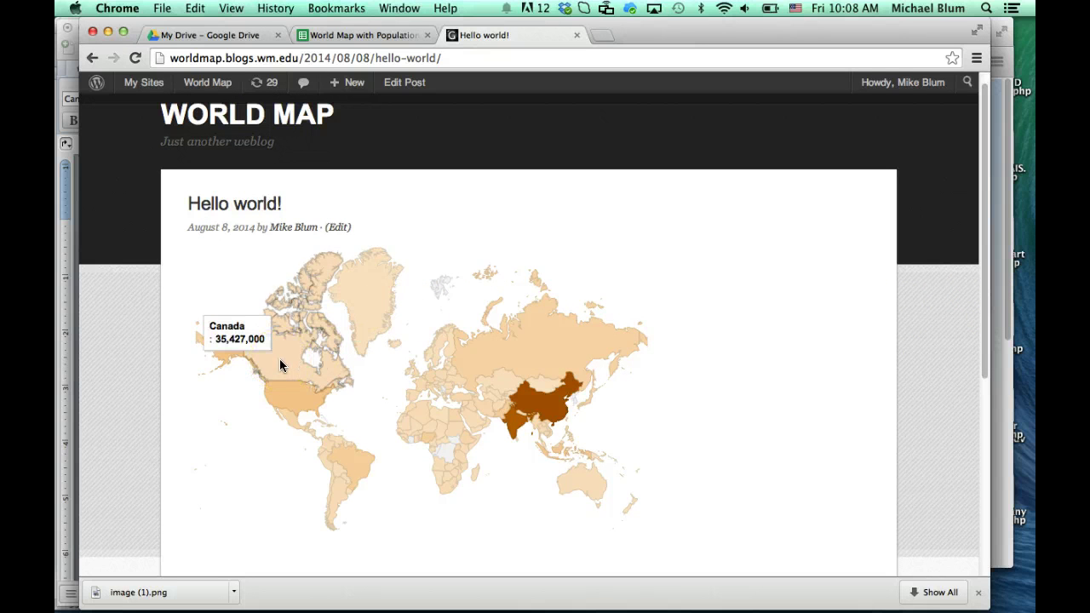
click(284, 388)
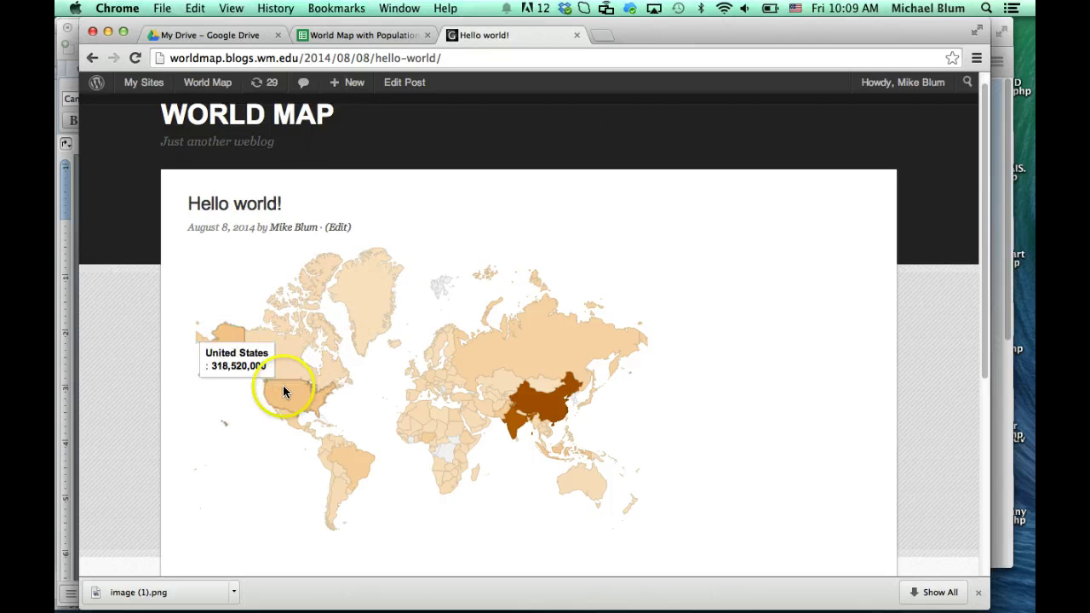
click(345, 456)
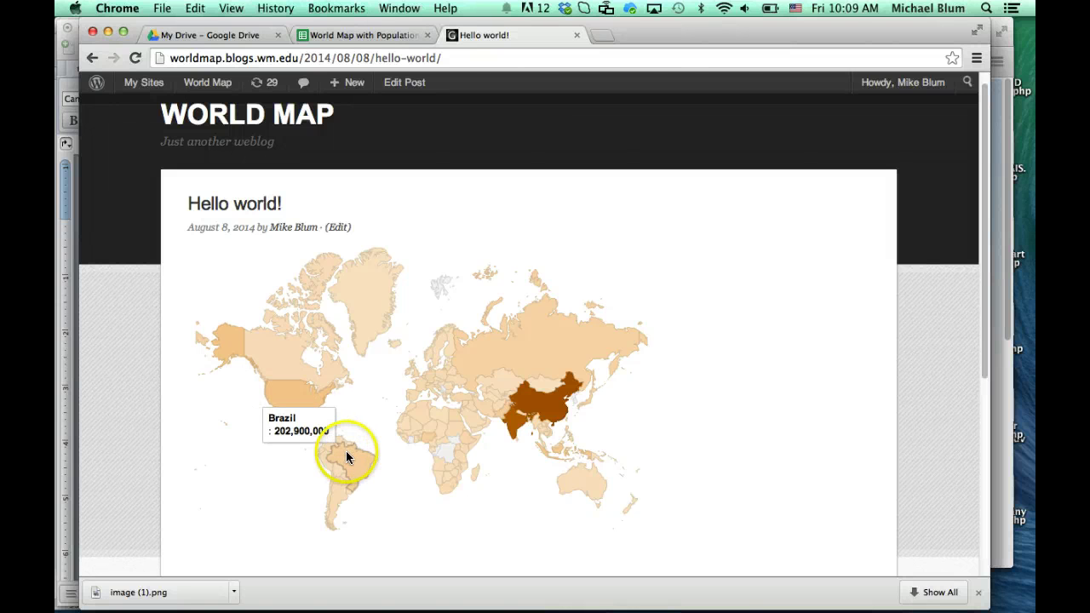
click(422, 438)
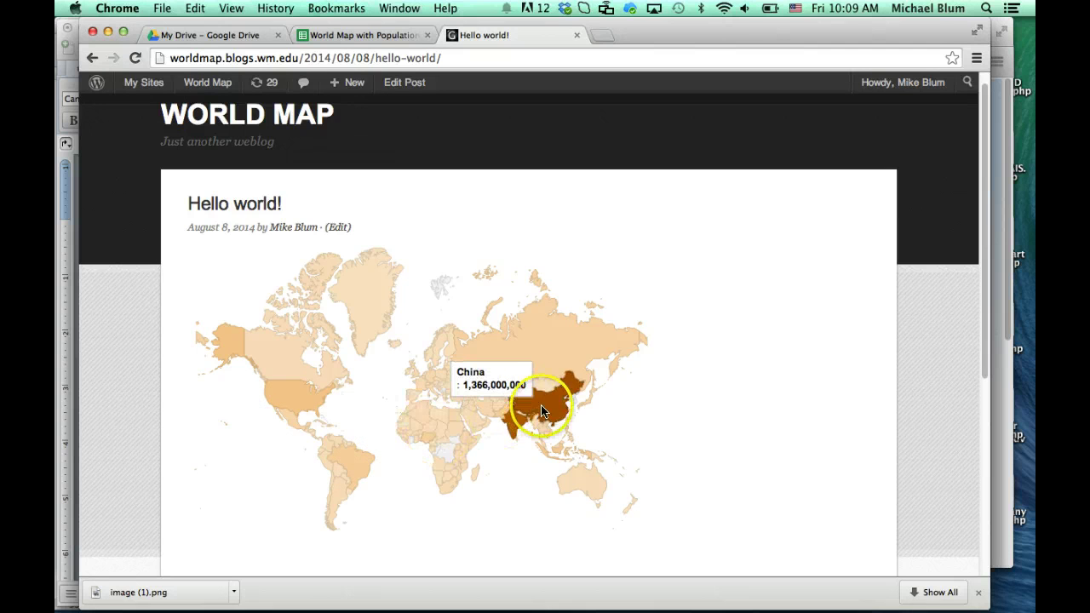
mouse_move(587, 479)
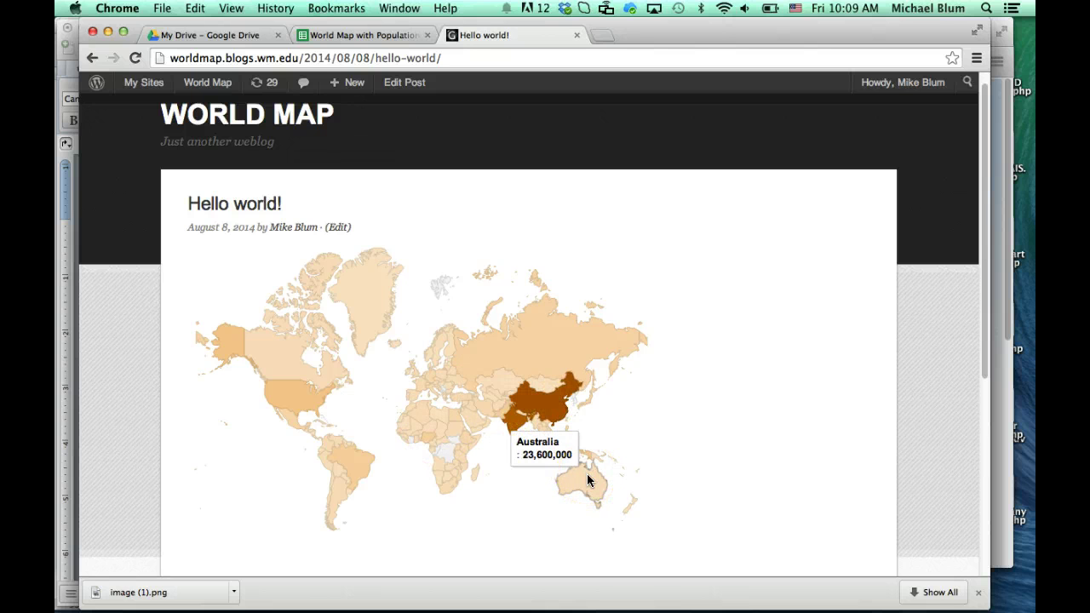